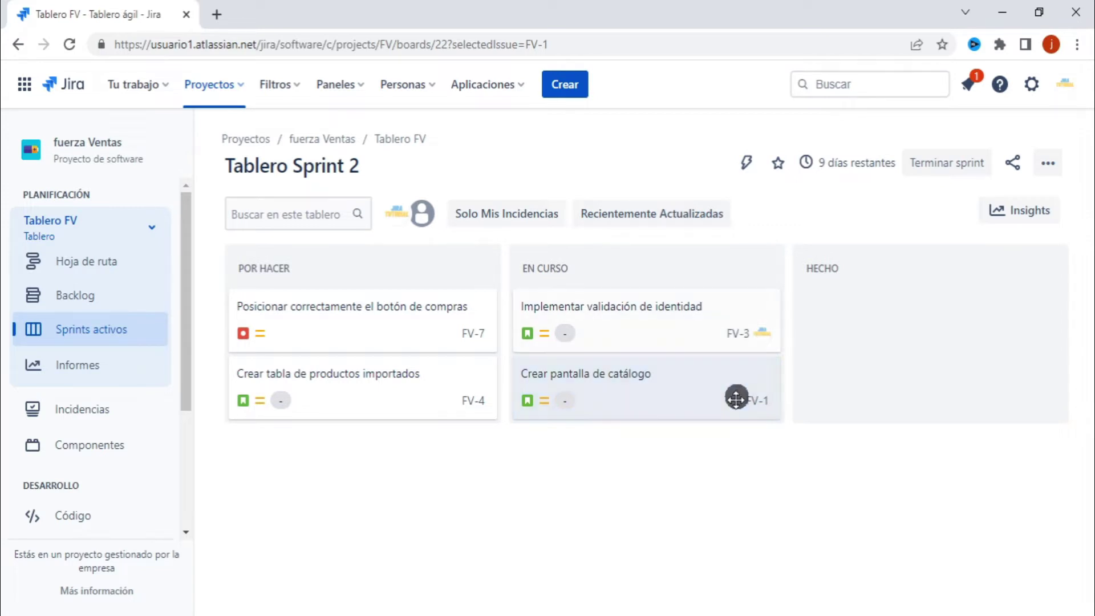
Step: Open the "Crear pantalla de catálogo" issue from the sprint board and set its Campo prueba field to 1
left_click(633, 382)
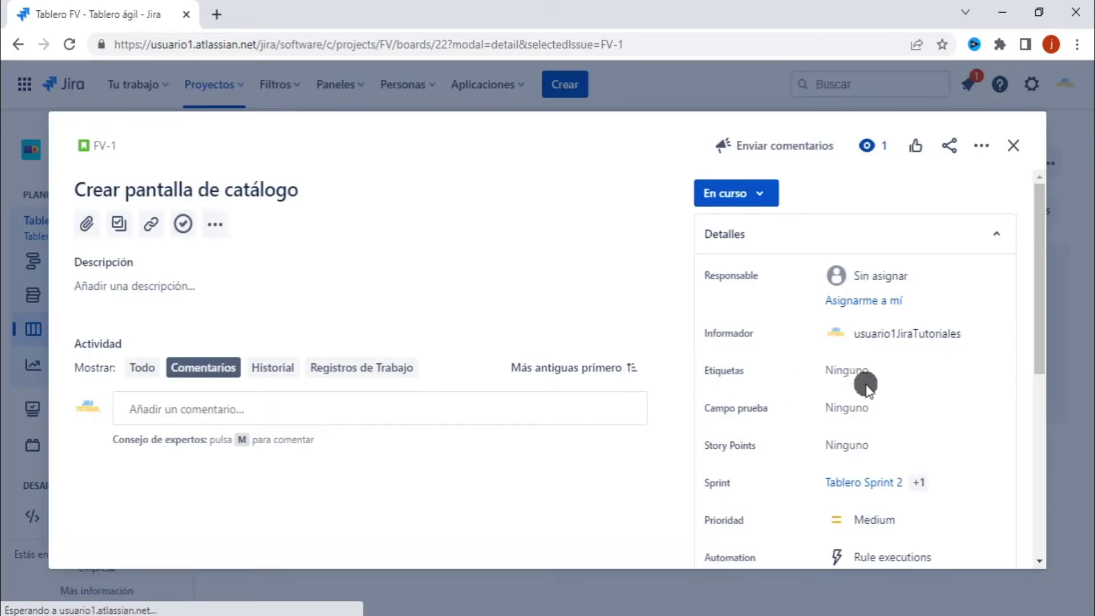
scroll(865, 383, "down", 3)
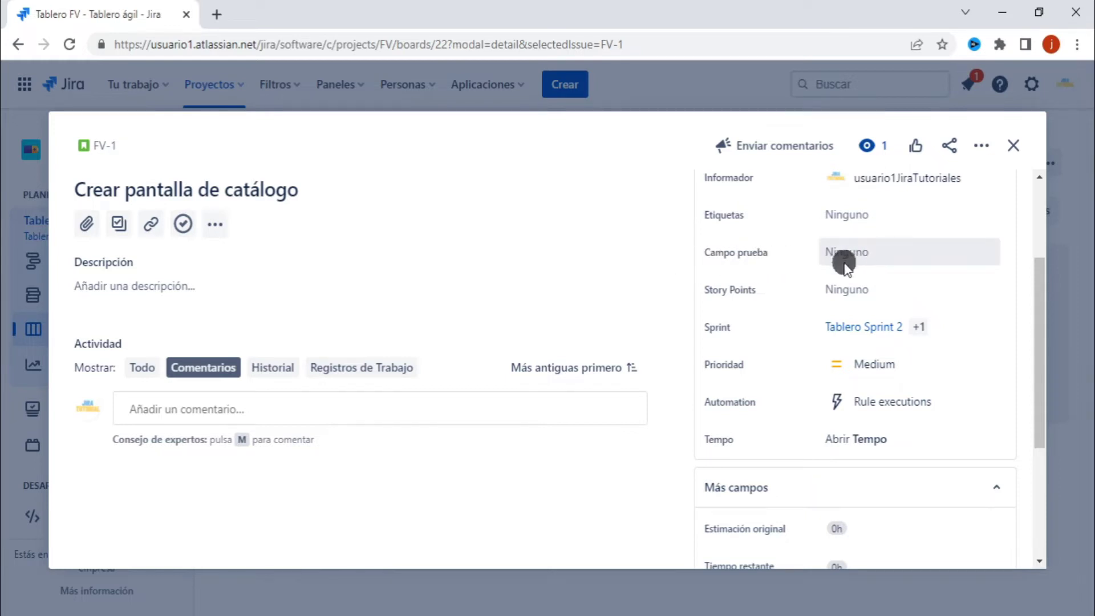
left_click(904, 252)
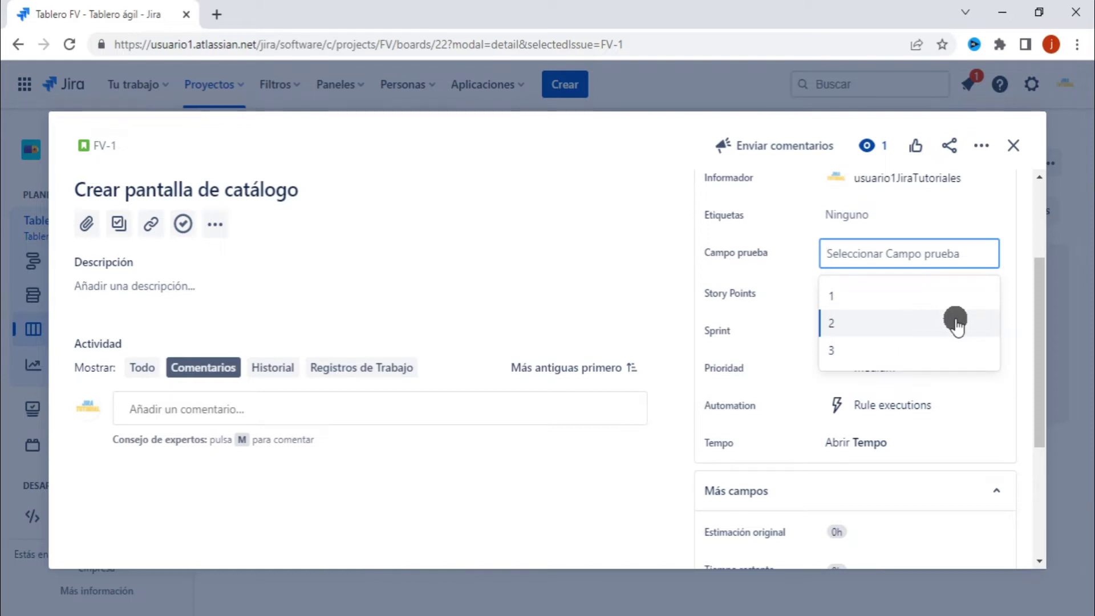
left_click(1021, 261)
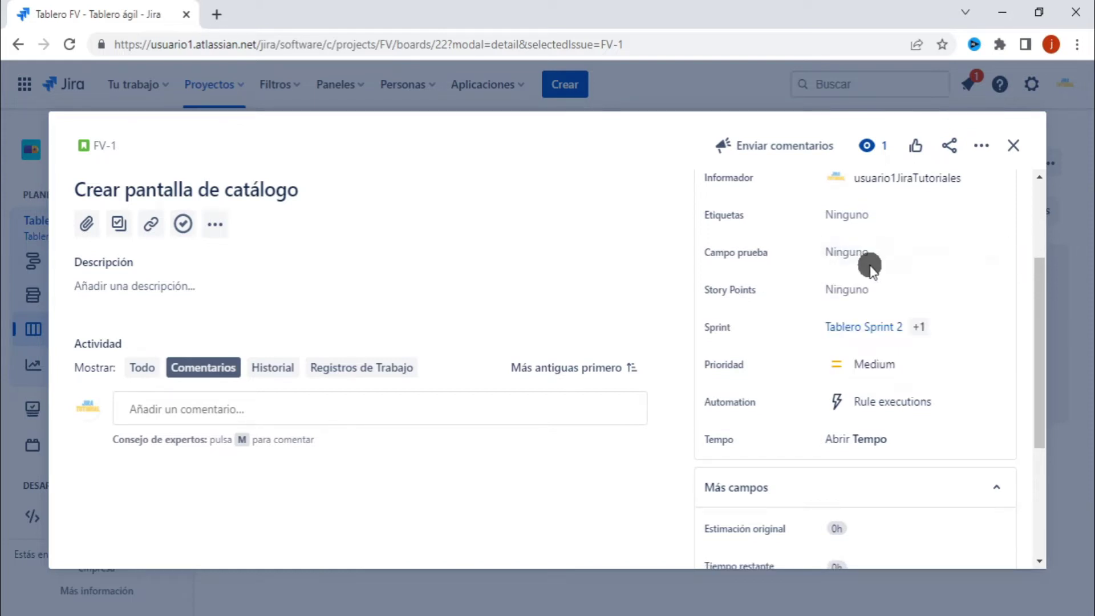
scroll(933, 365, "up", 2)
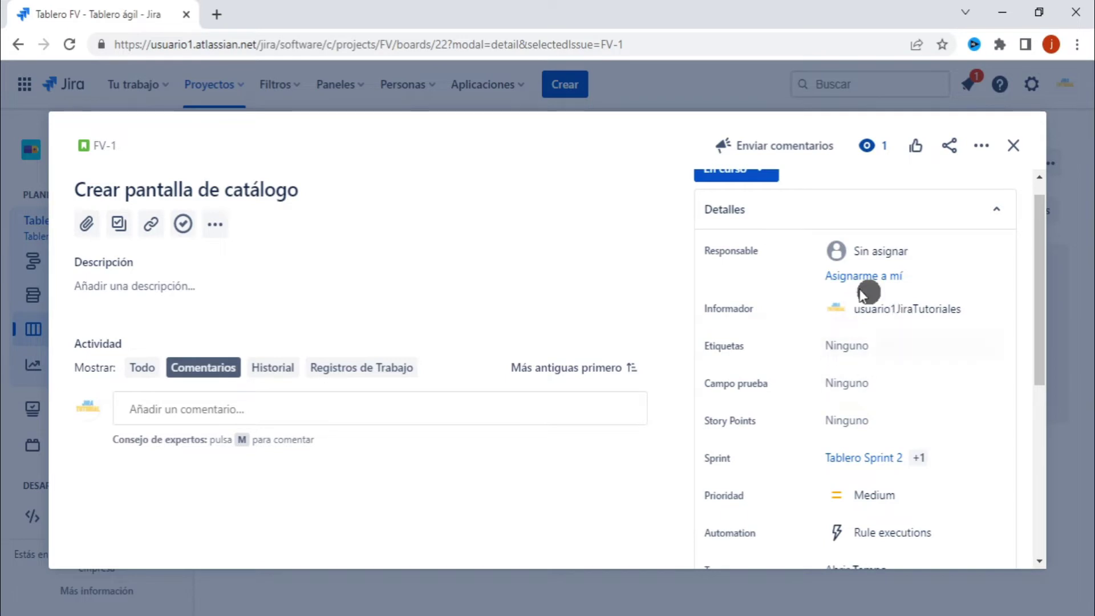
scroll(906, 347, "down", 2)
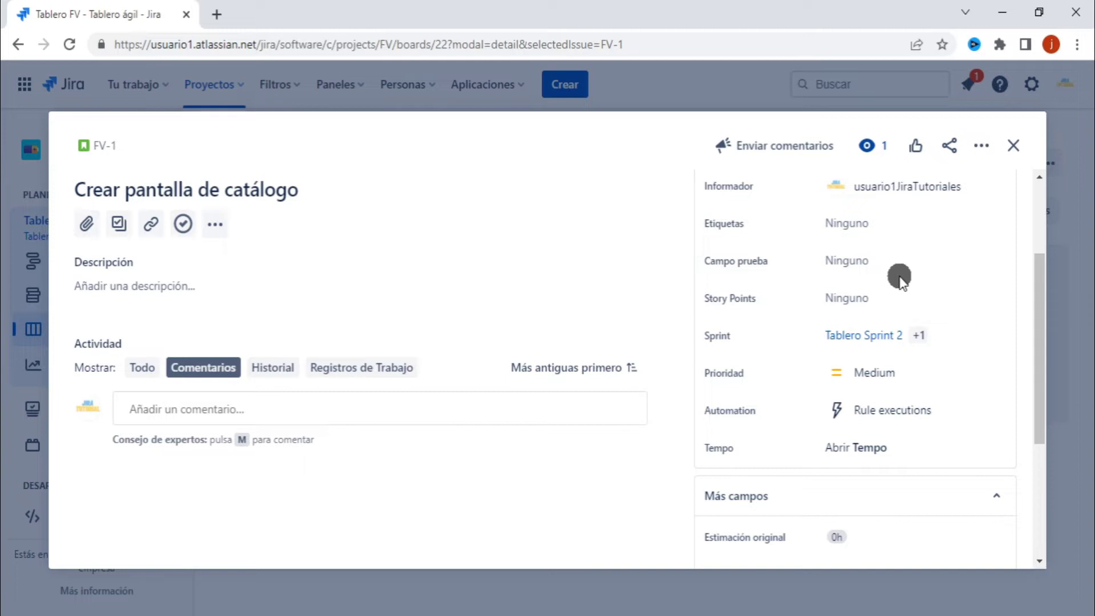
left_click(854, 262)
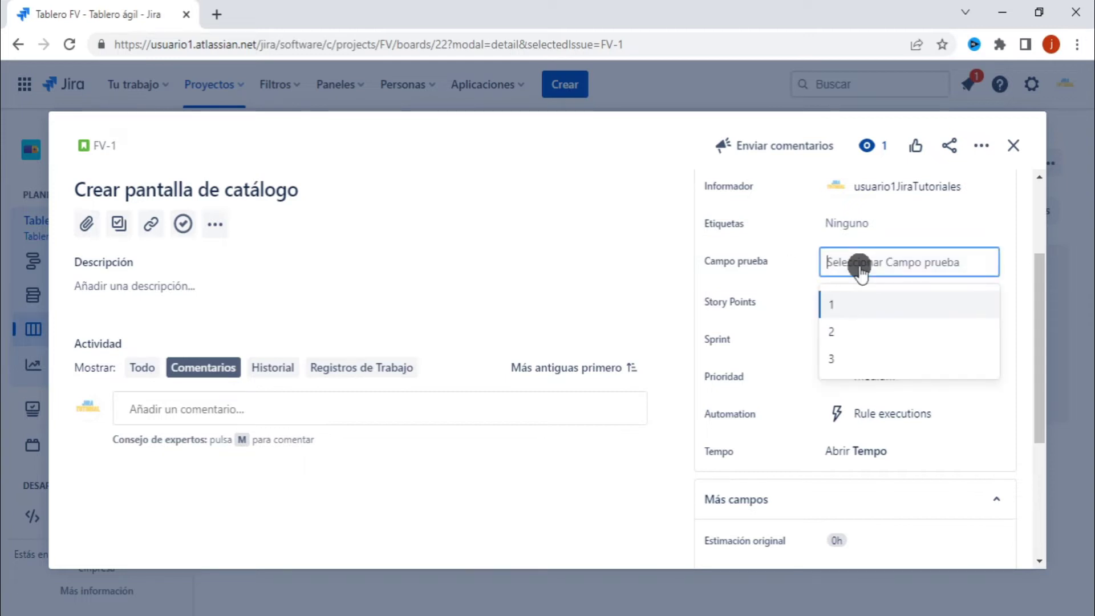
left_click(854, 306)
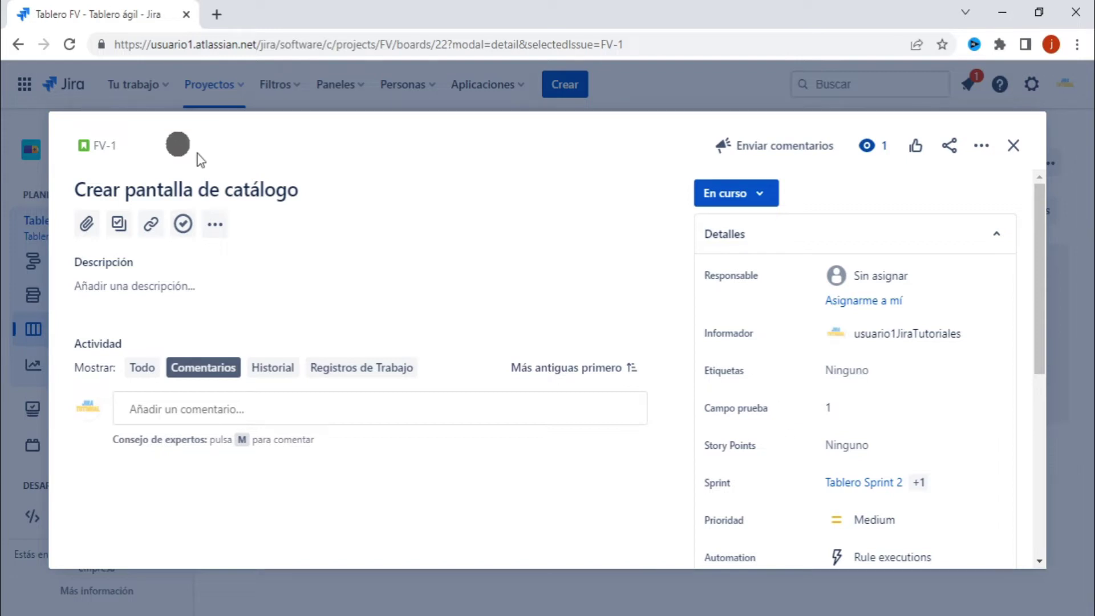
Step: Create a subtask named "Subtarea1" under the "Crear pantalla de catálogo" issue
left_click(118, 224)
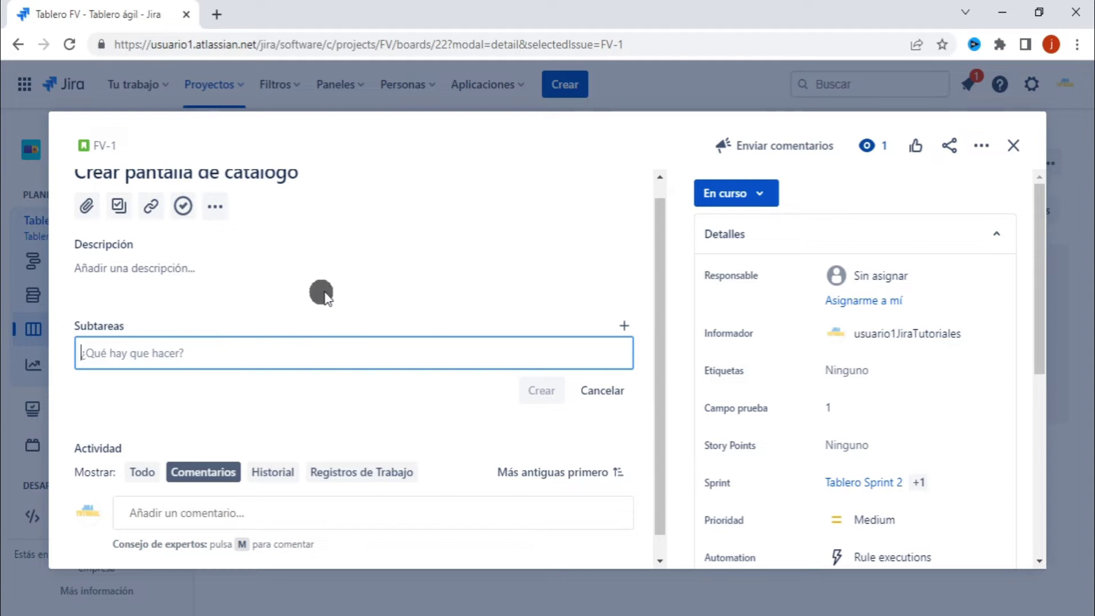
type("Subtarea1")
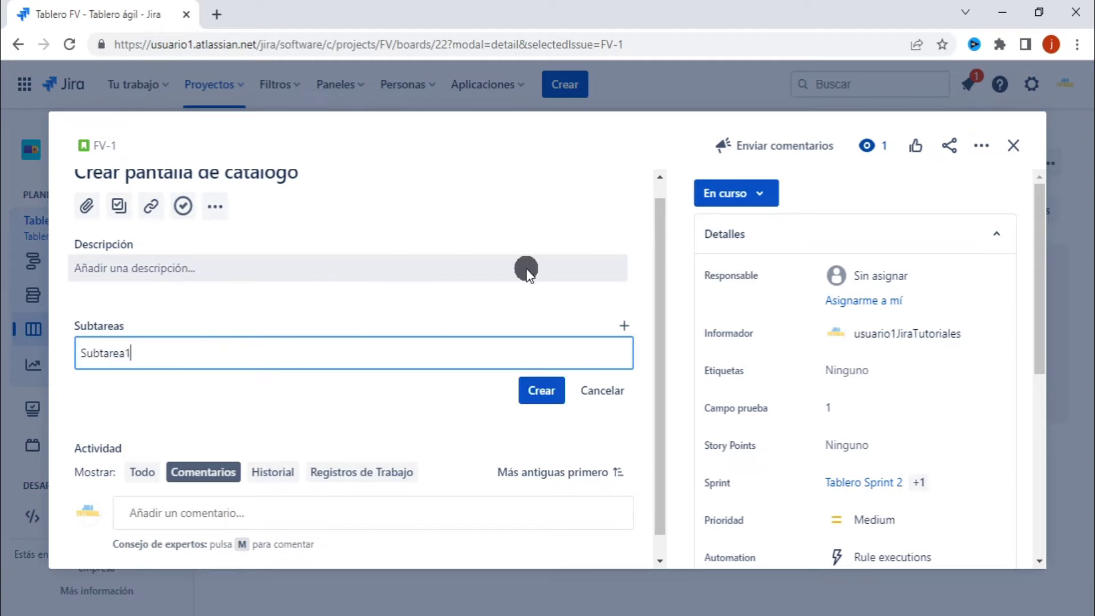
left_click(539, 394)
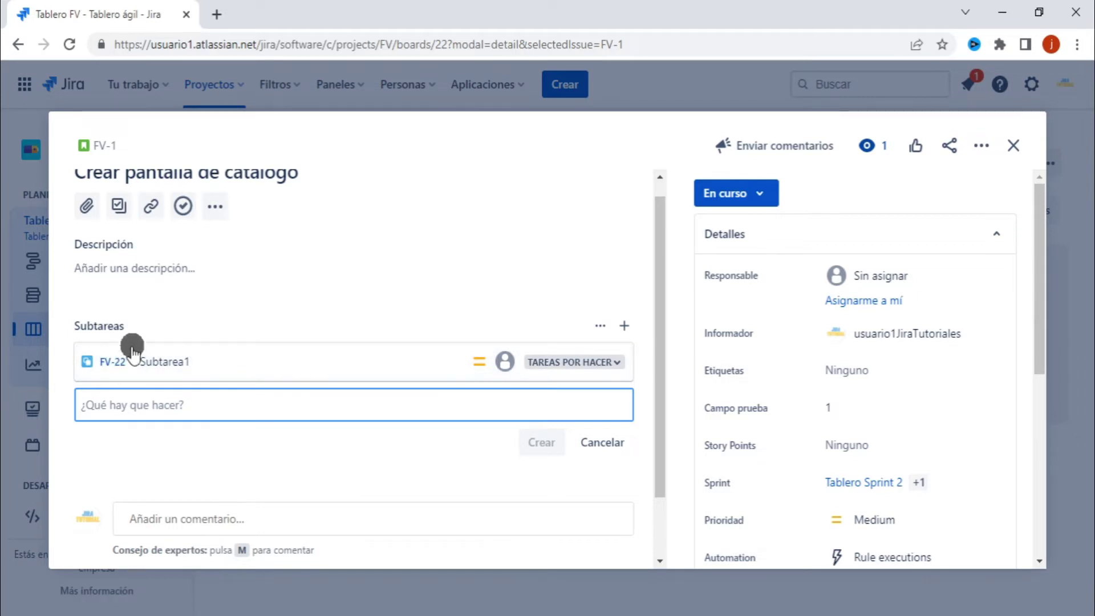
Step: Open the Subtarea1 subtask and set its Campo prueba field to 1
left_click(114, 363)
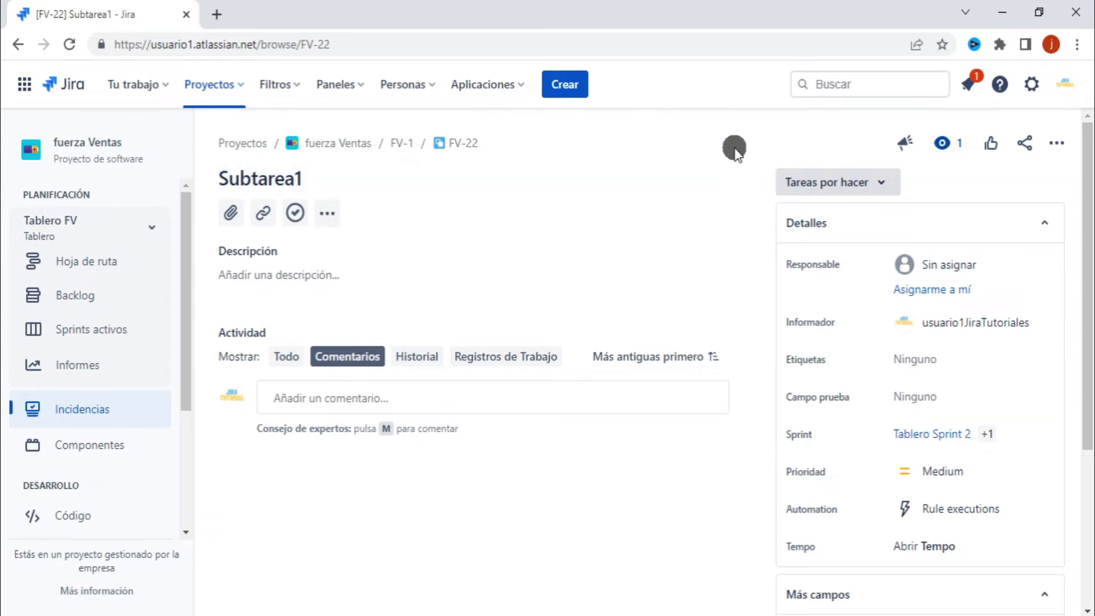
left_click(950, 401)
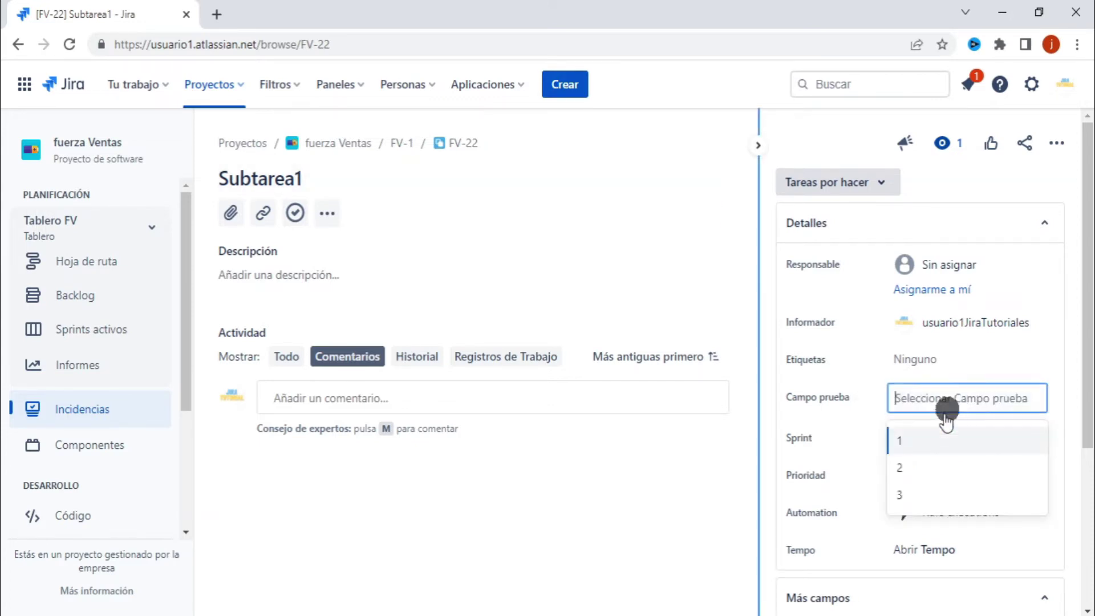
left_click(911, 439)
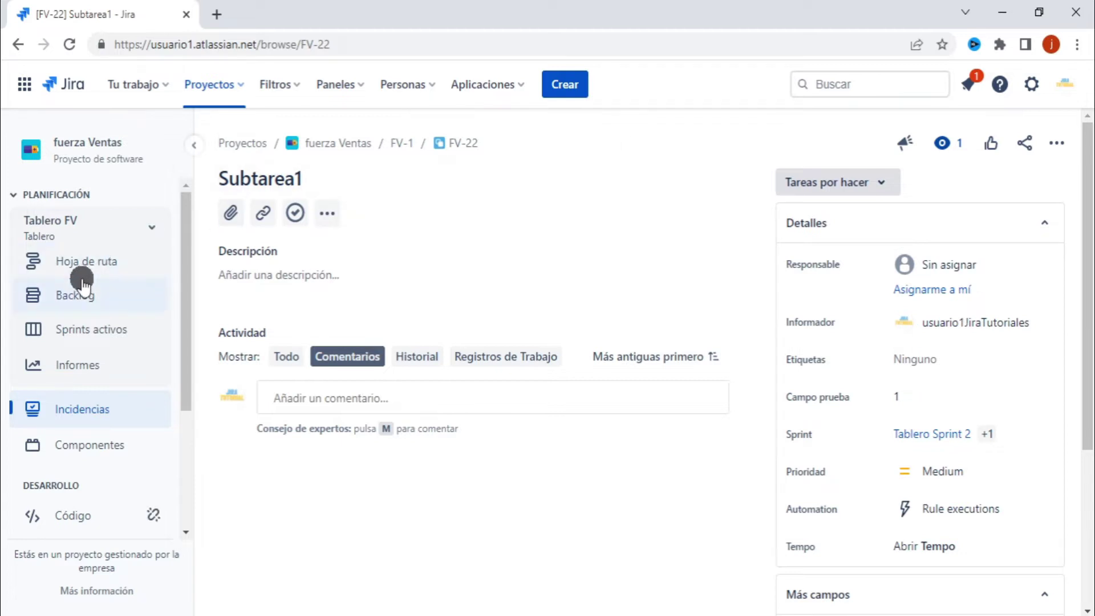
Step: Open the Automatización page in the fuerza Ventas project's settings
scroll(80, 282, "down", 2)
scroll(80, 282, "down", 1)
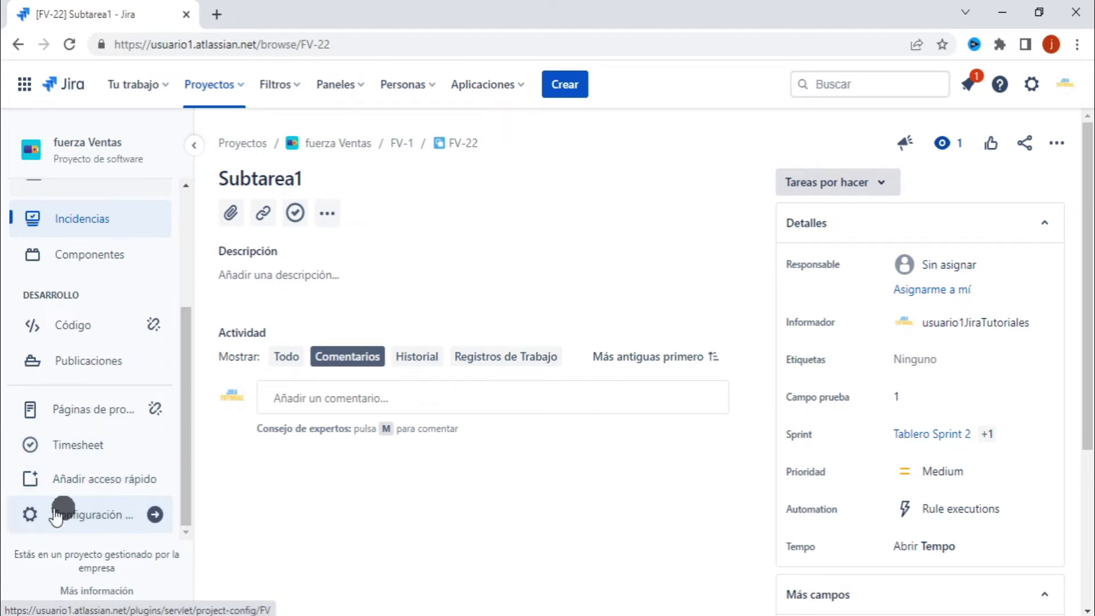
left_click(86, 516)
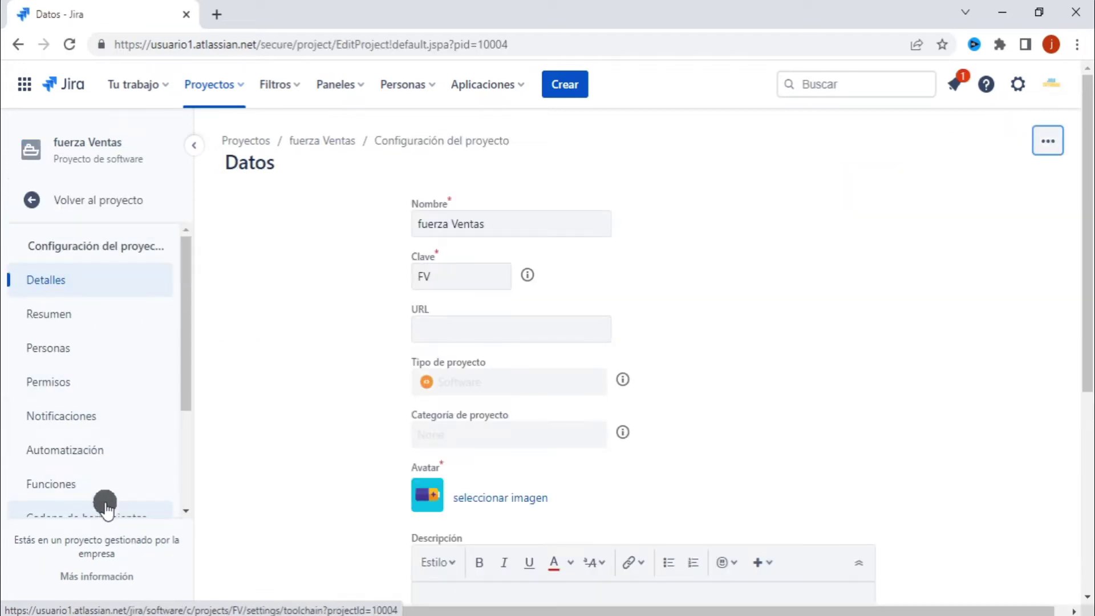
scroll(111, 342, "down", 1)
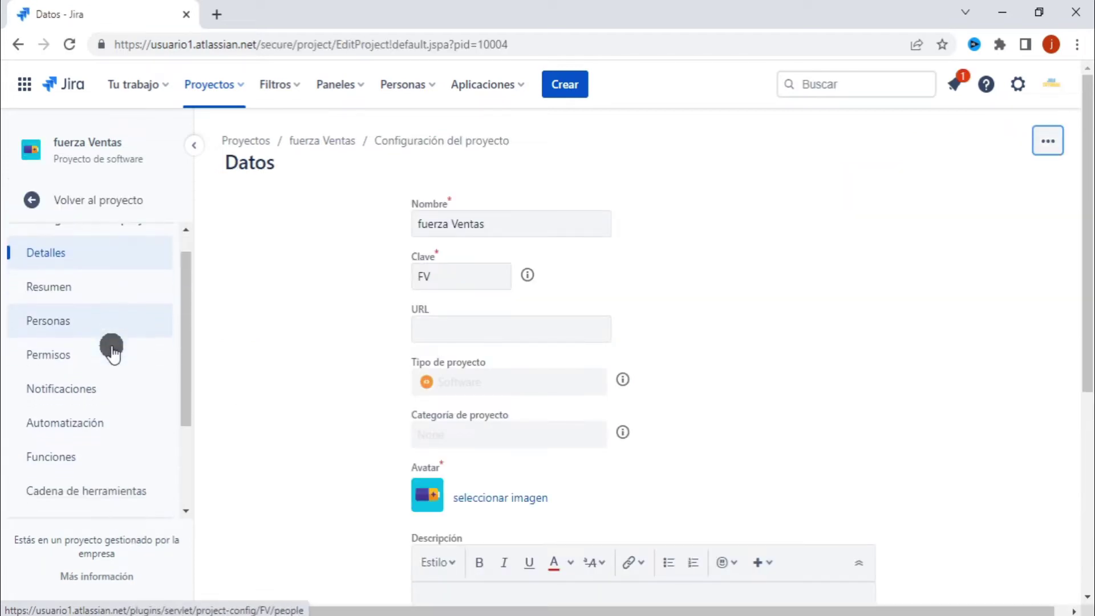
scroll(112, 349, "up", 1)
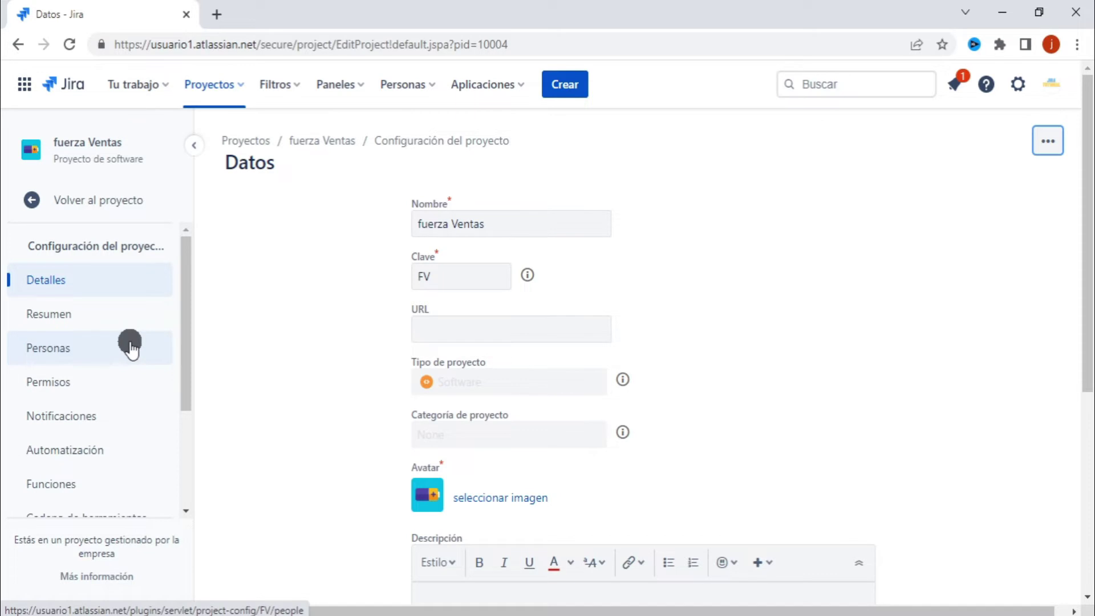
scroll(131, 345, "down", 2)
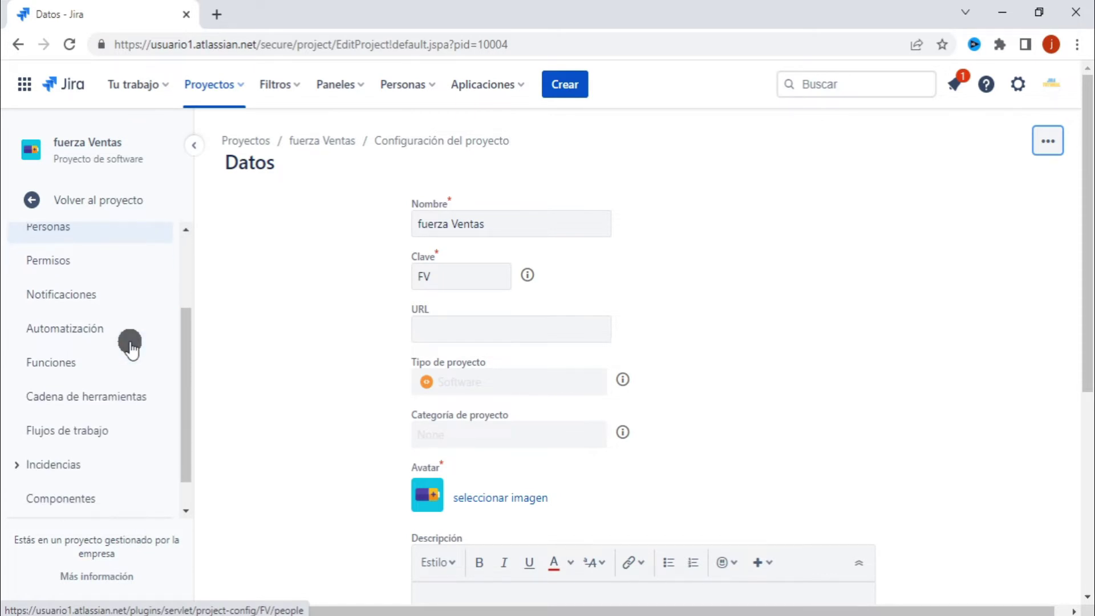
left_click(49, 322)
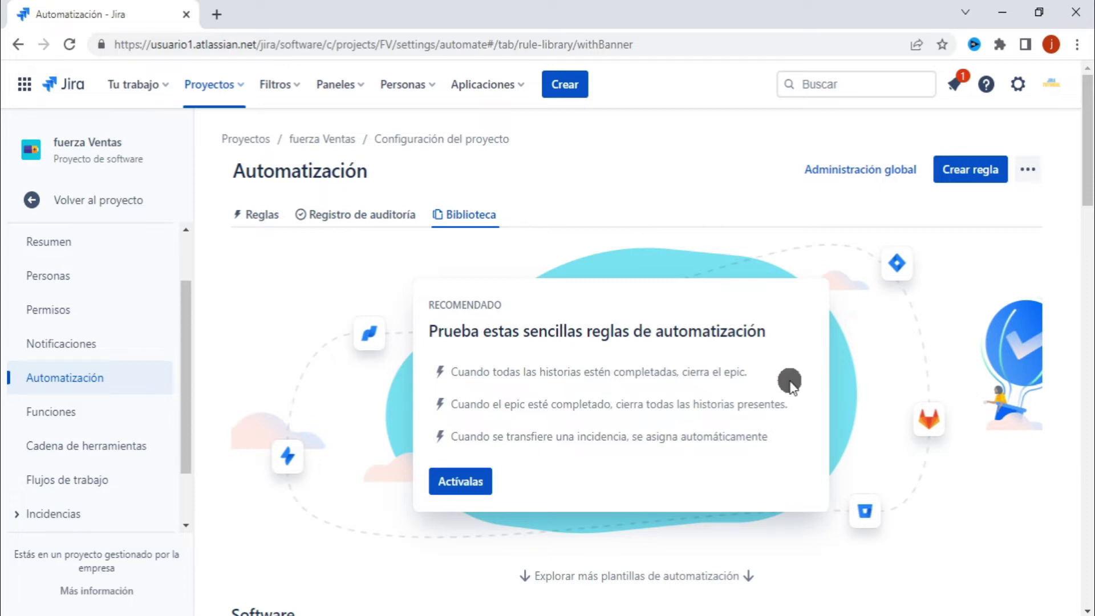
Step: Examine the rule templates offered in the automation library, from the recommended rules to the end of the Software section
scroll(790, 381, "down", 2)
scroll(1001, 288, "up", 2)
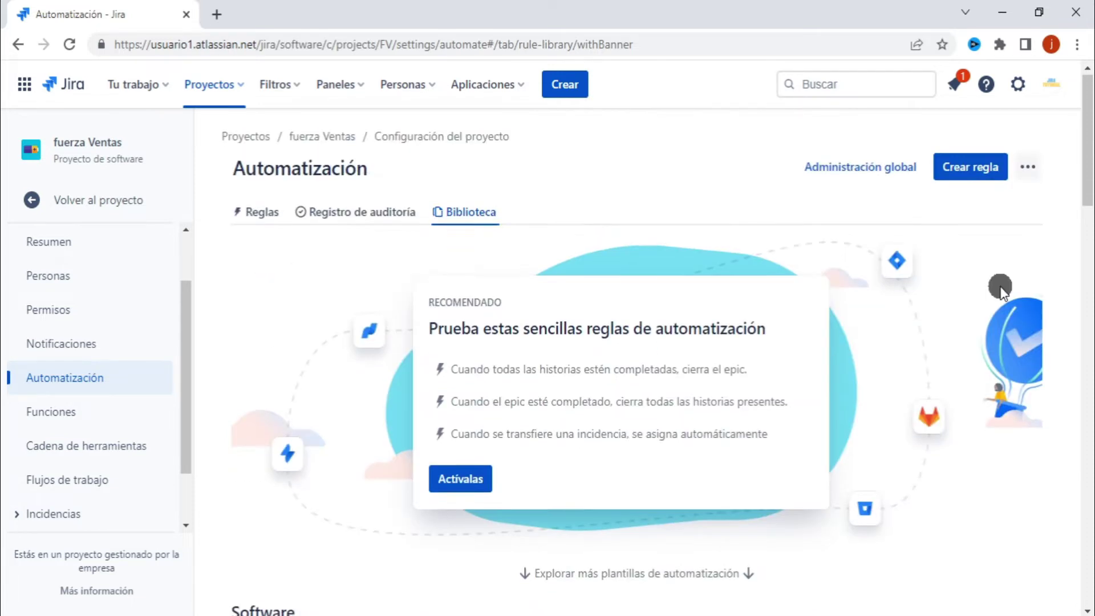
scroll(1001, 288, "down", 2)
scroll(1001, 288, "down", 3)
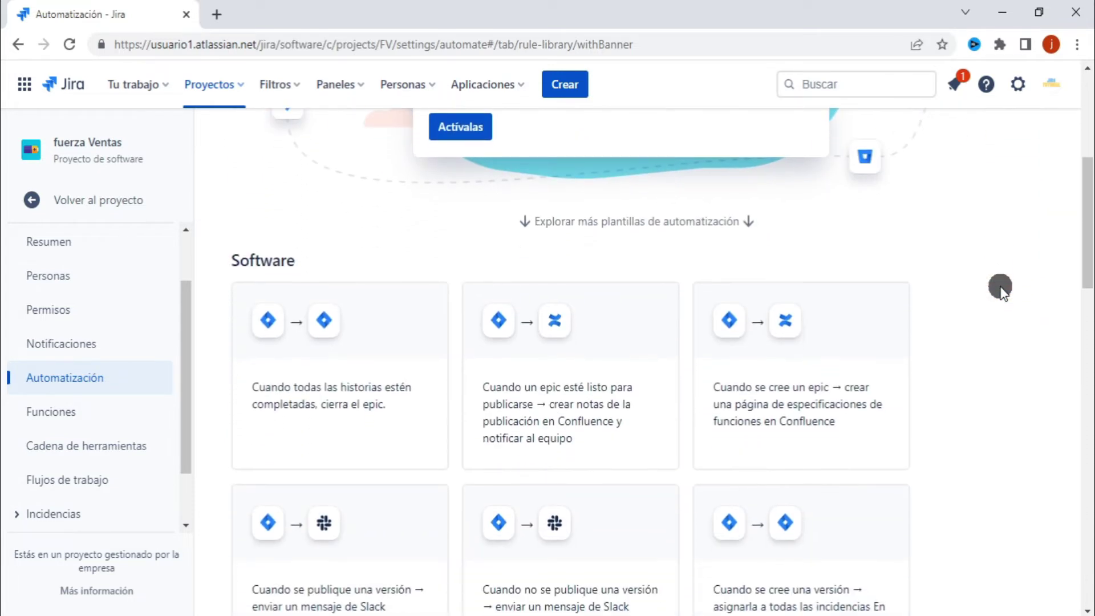
scroll(970, 274, "up", 5)
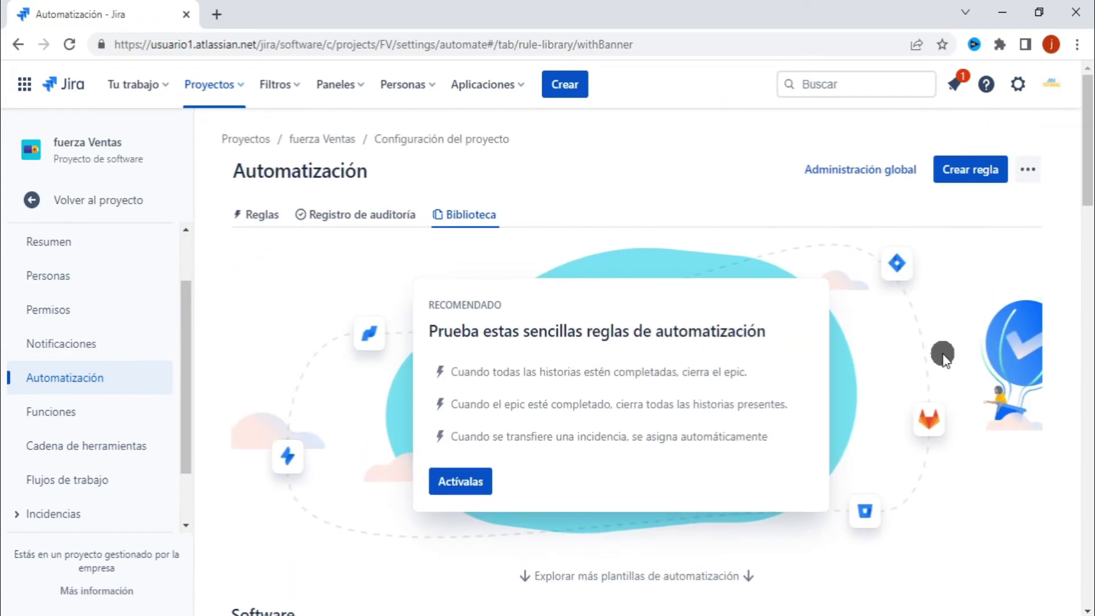
scroll(942, 354, "down", 6)
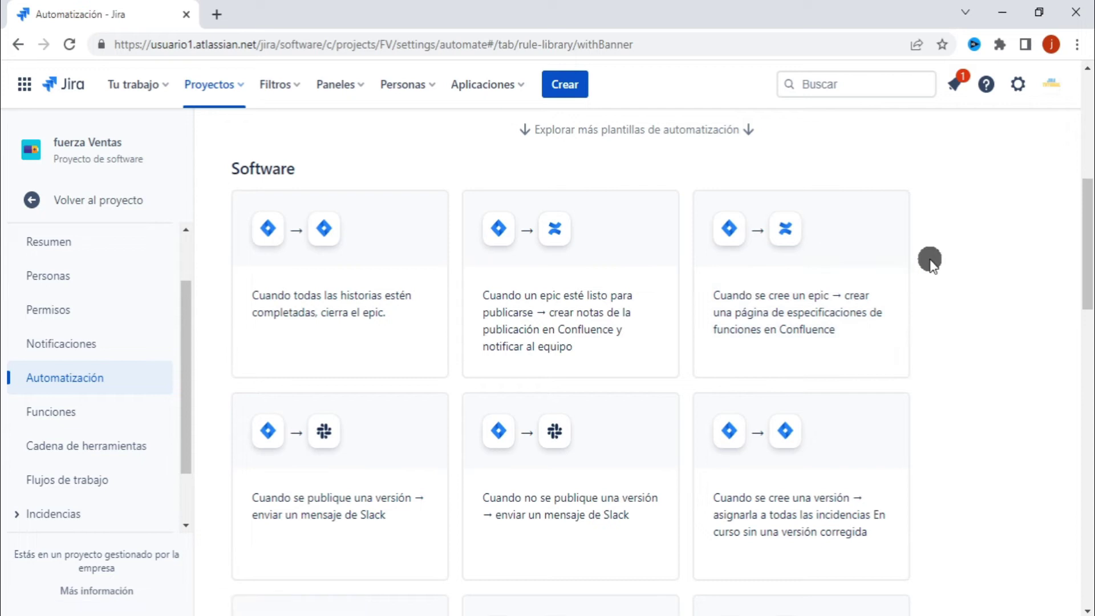
scroll(1001, 279, "down", 7)
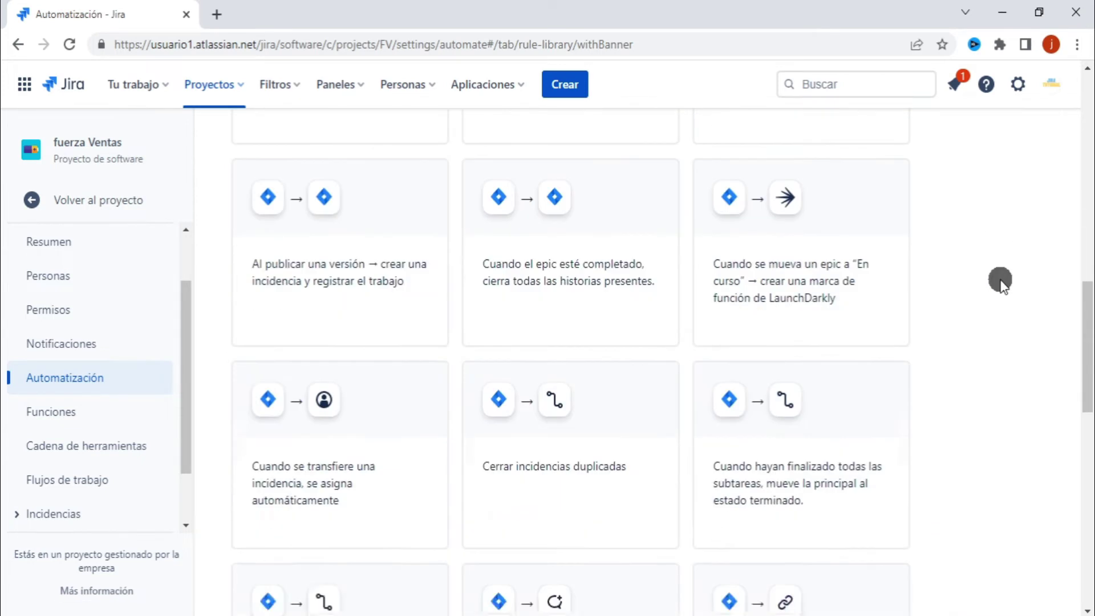
scroll(1001, 280, "down", 8)
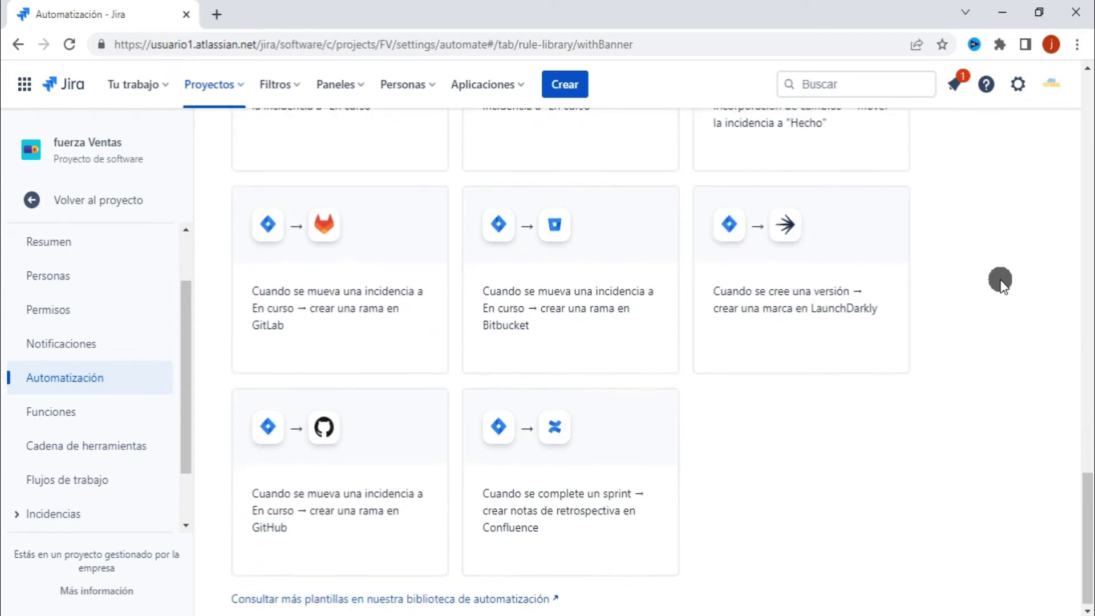
key("Home")
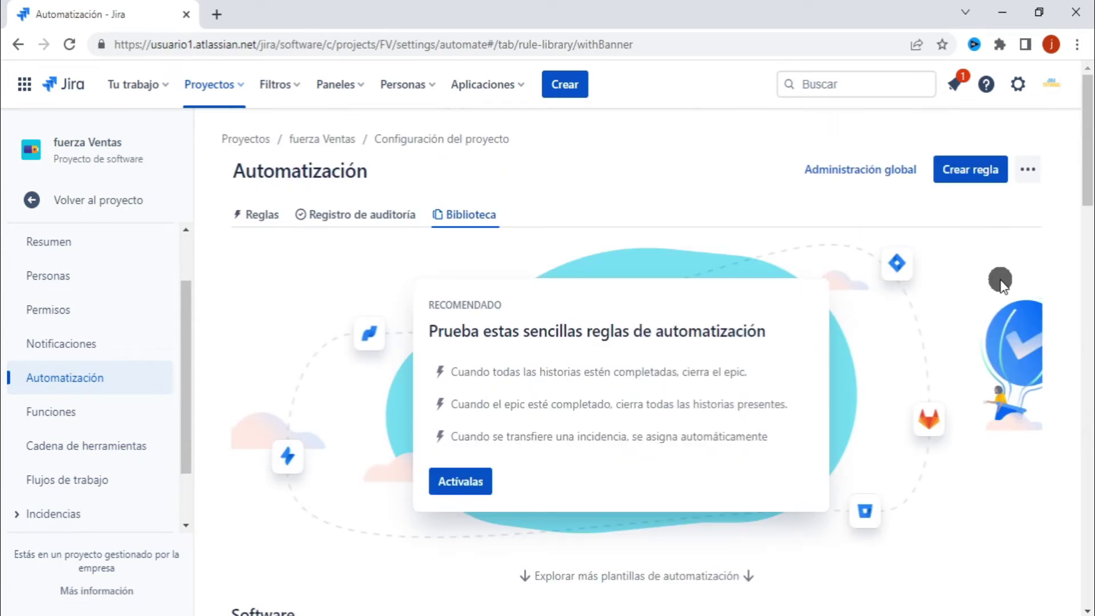
Step: Check the project's list of automation rules and the audit log of rule executions
left_click(252, 219)
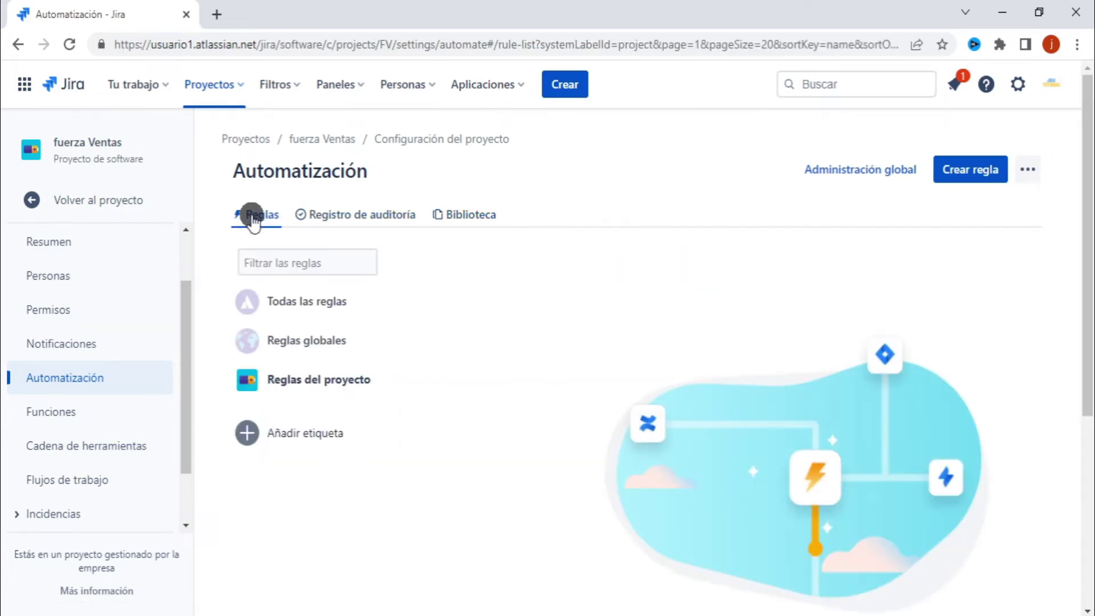
scroll(579, 452, "down", 5)
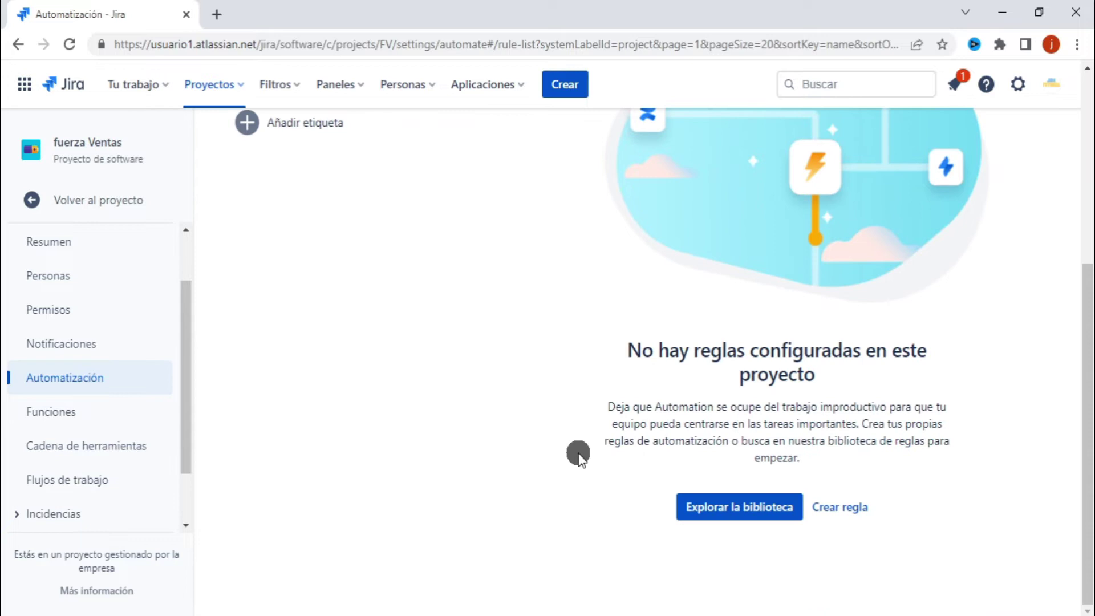
scroll(578, 453, "up", 5)
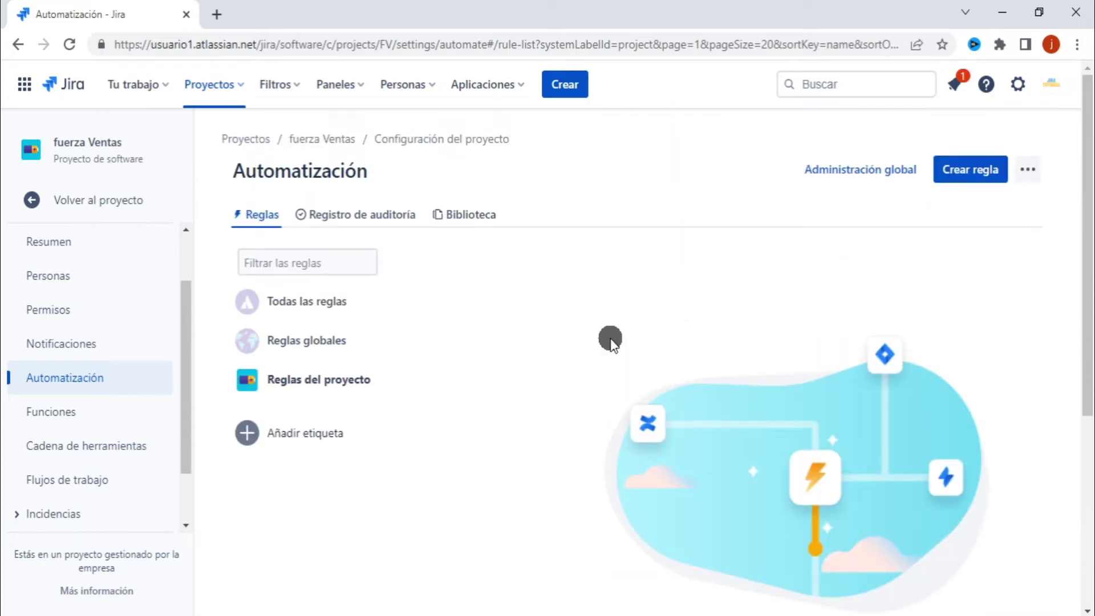
left_click(365, 222)
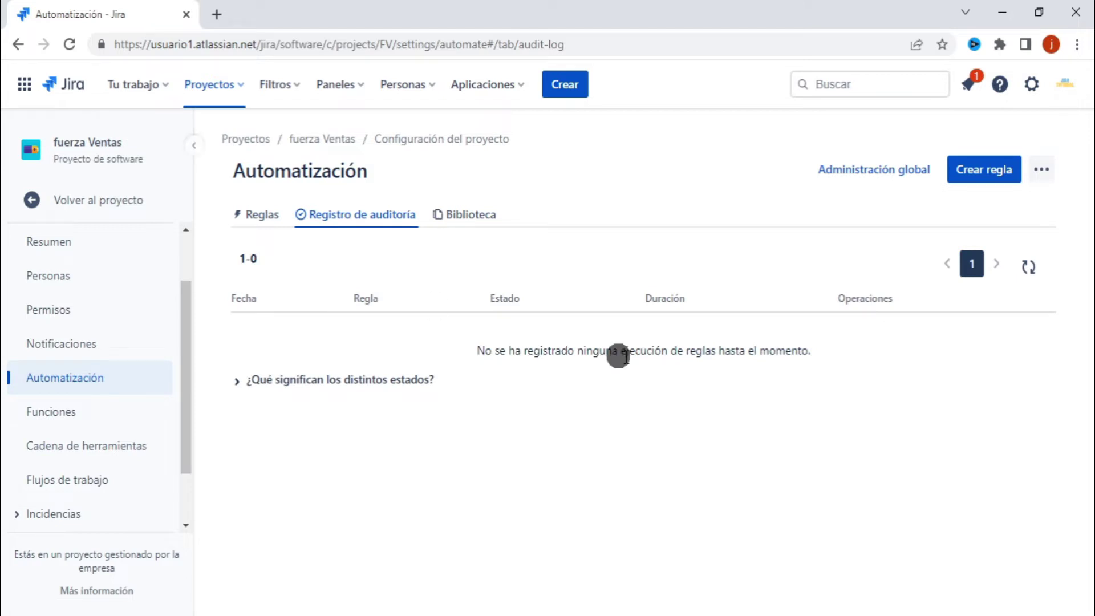
Step: Start a new automation rule for the project and look through the triggers available for it
left_click(256, 217)
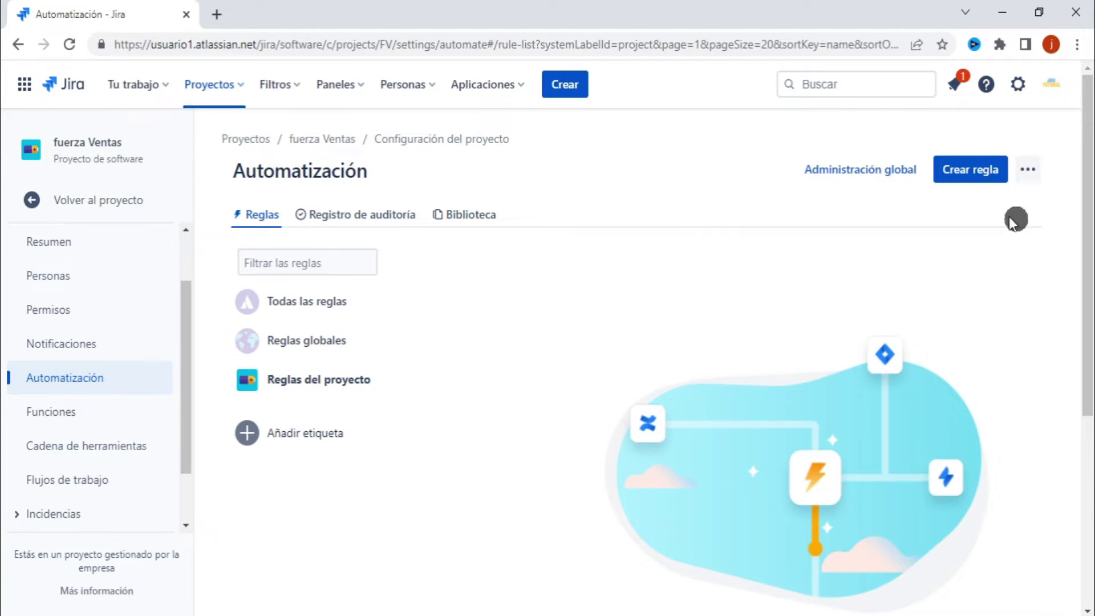
left_click(972, 173)
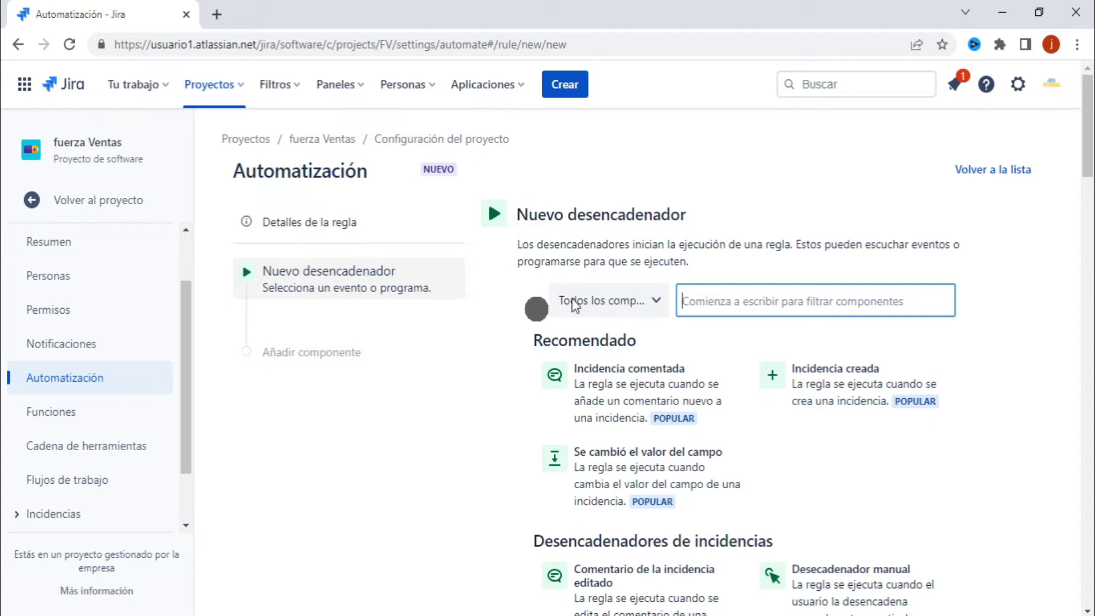
scroll(907, 184, "down", 1)
scroll(908, 184, "down", 13)
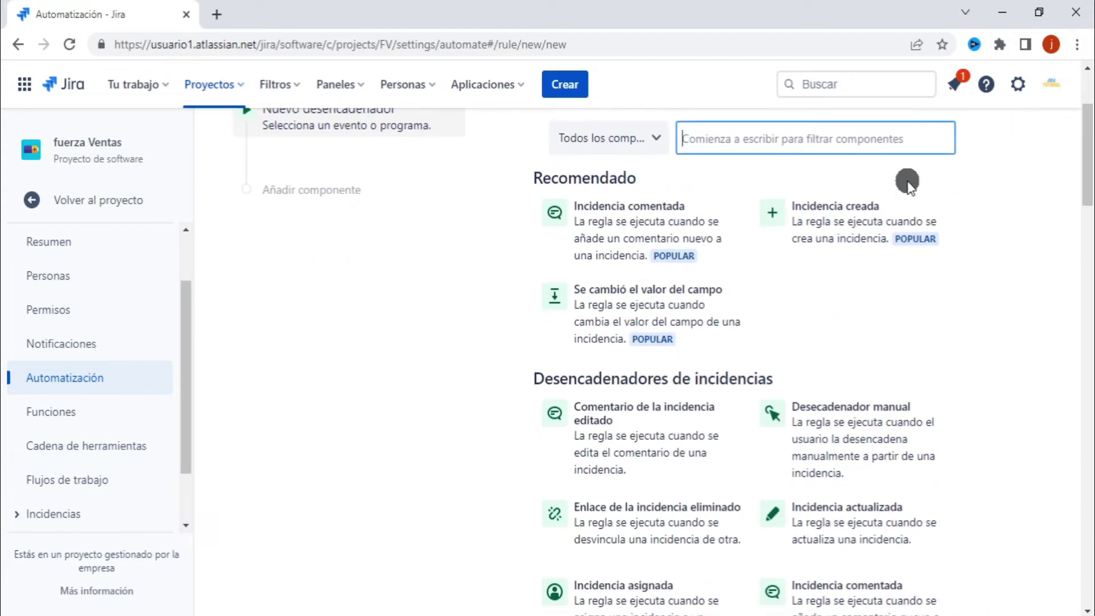
scroll(908, 184, "up", 13)
scroll(908, 183, "up", 1)
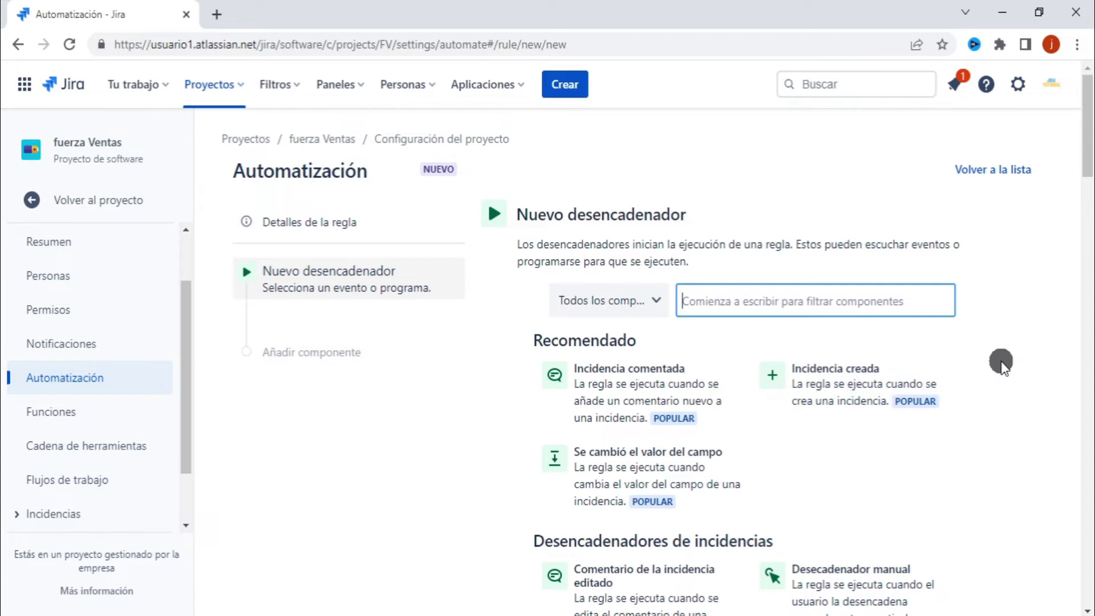
Step: Save Incidencia creada as the rule's trigger and add a Condición de los campos de incidencia condition after it
left_click(814, 398)
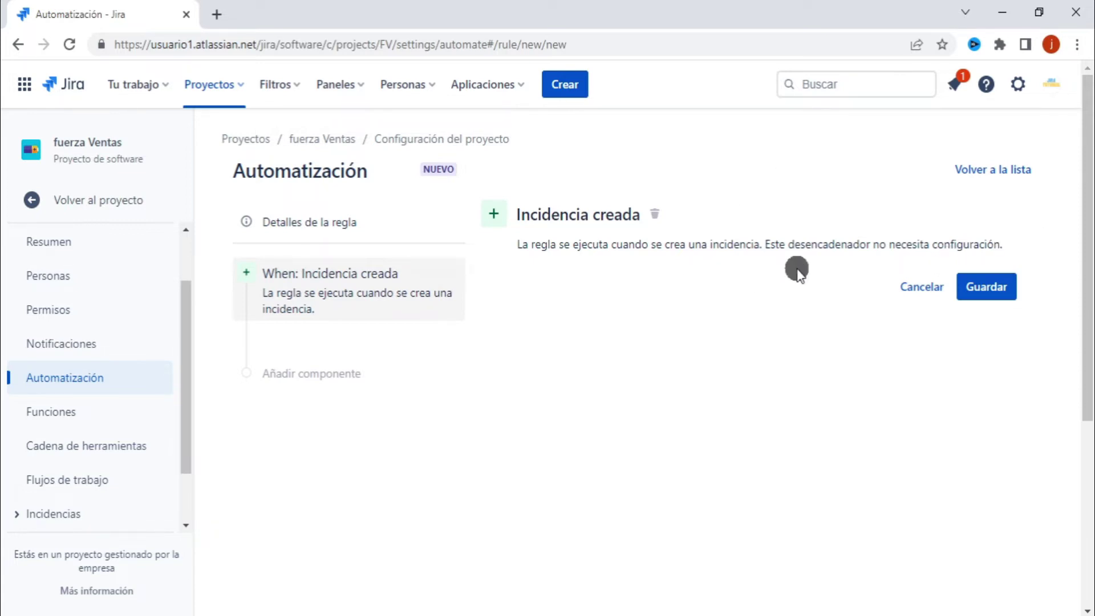
left_click(993, 292)
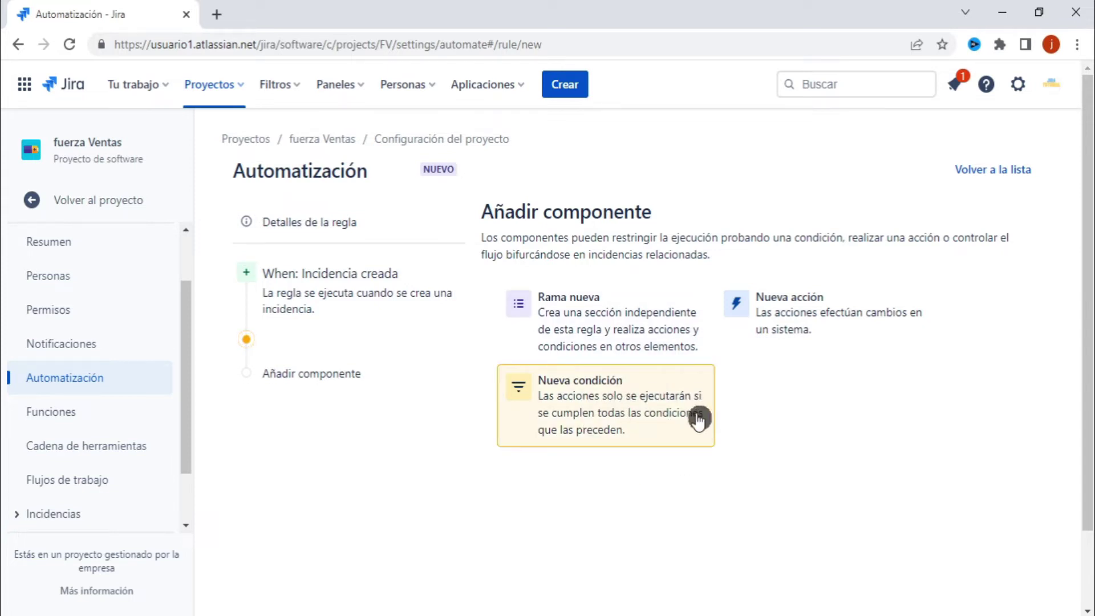
left_click(606, 429)
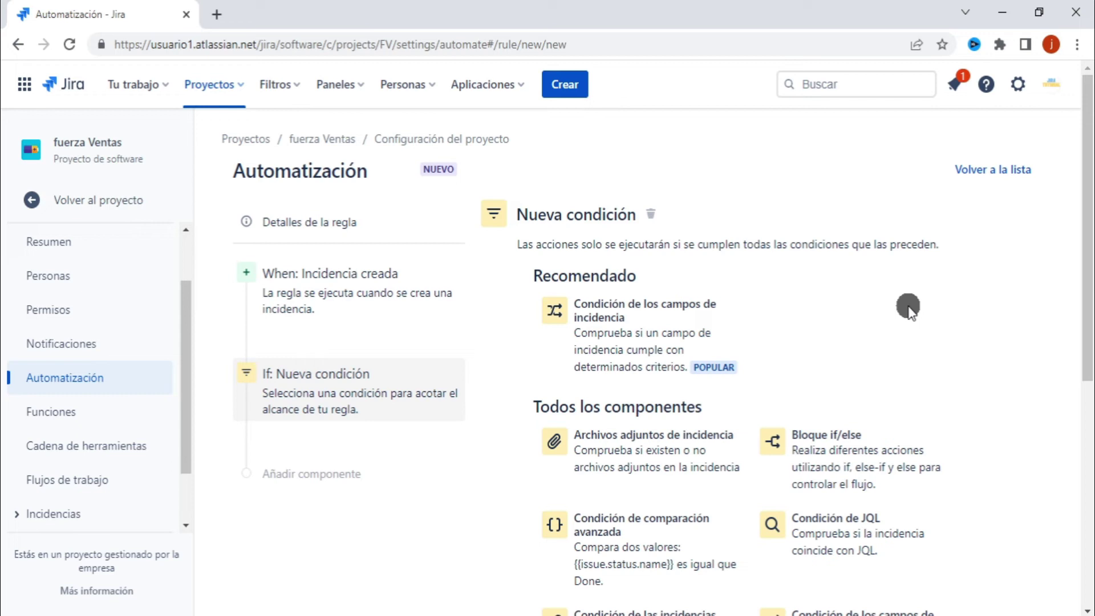
scroll(907, 308, "down", 2)
scroll(908, 308, "up", 2)
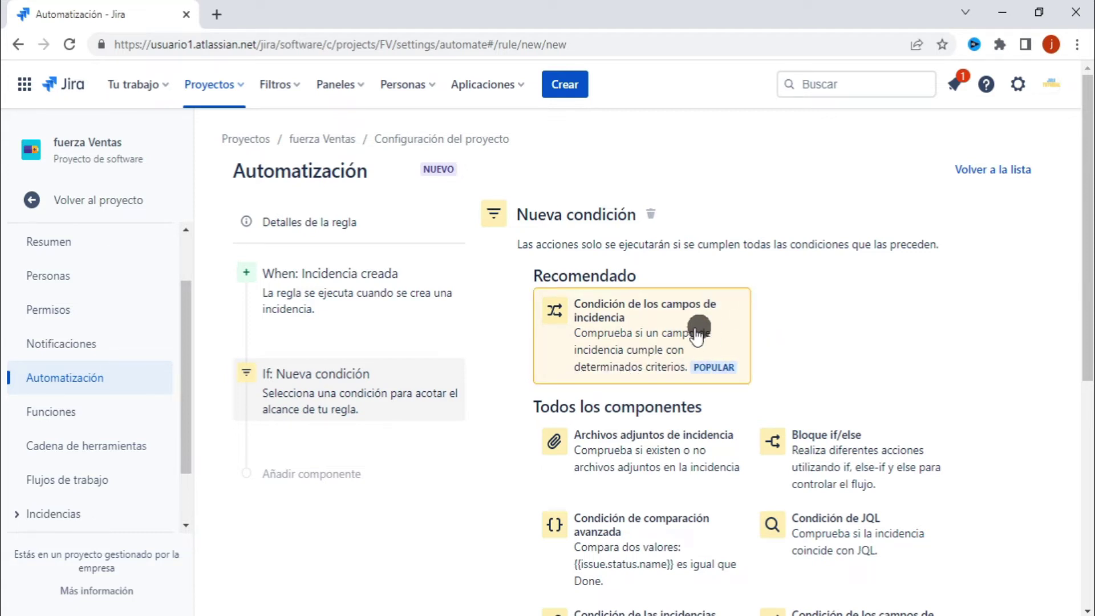
left_click(646, 337)
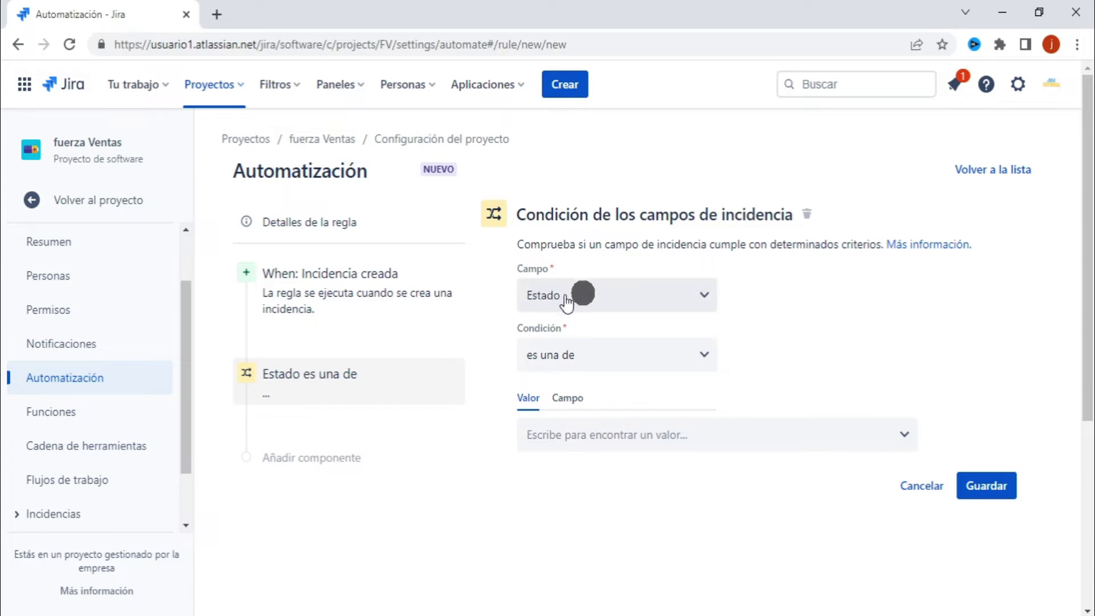
Step: Set the condition to Tipo de Incidencia es igual a Subtarea and save it
left_click(691, 297)
type("tipo")
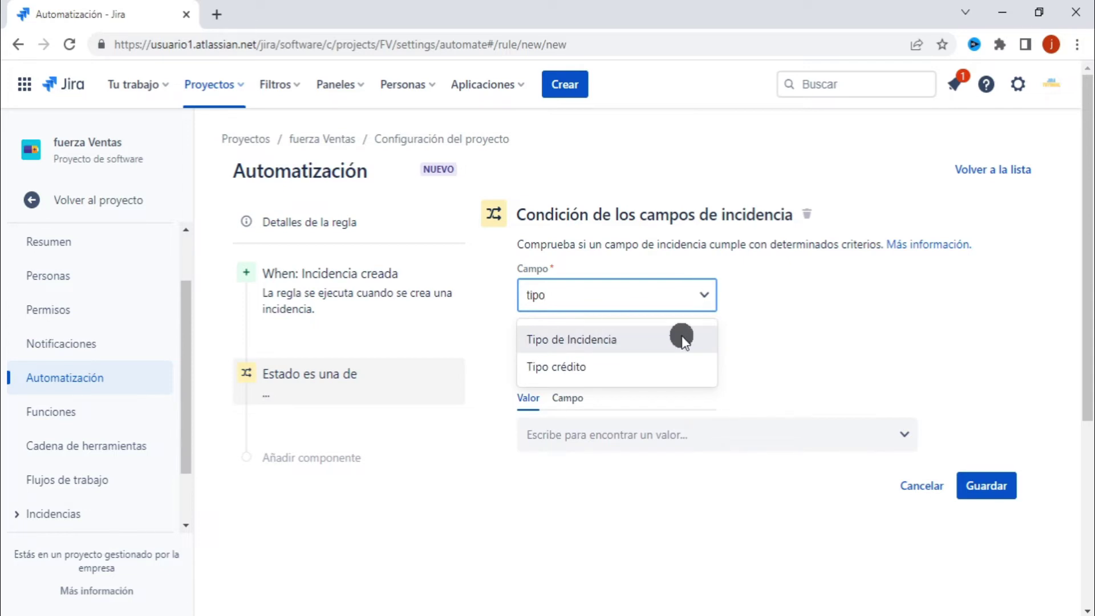
left_click(638, 340)
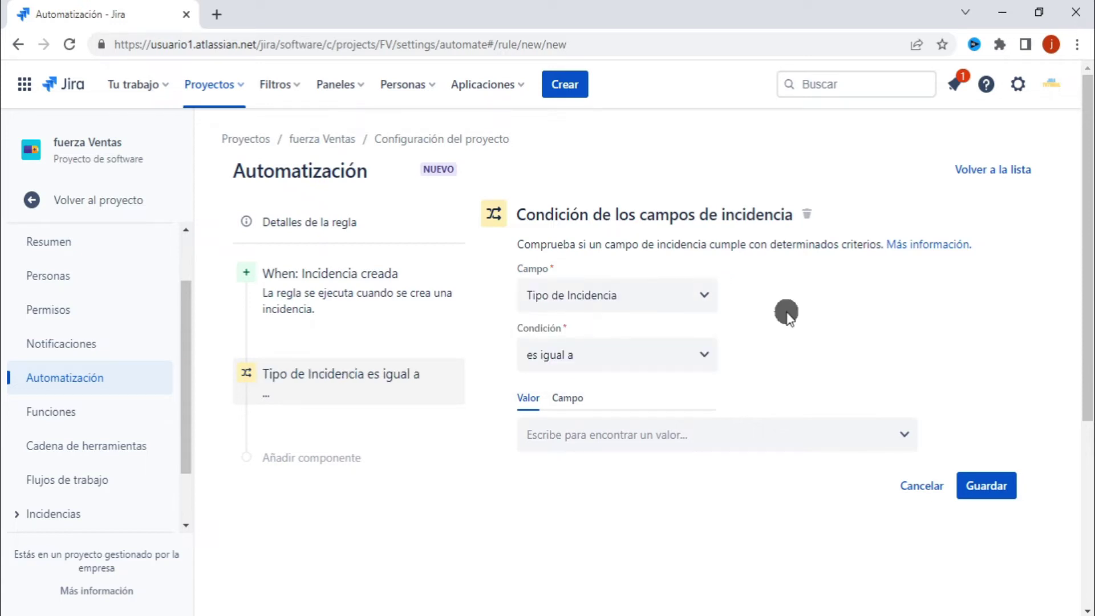
left_click(699, 355)
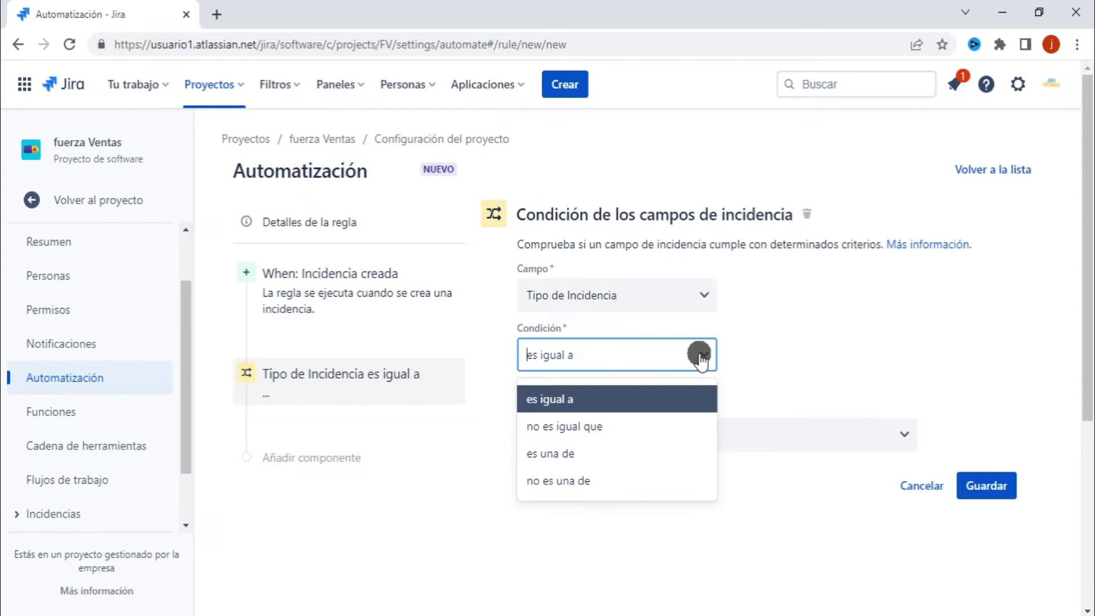
left_click(616, 402)
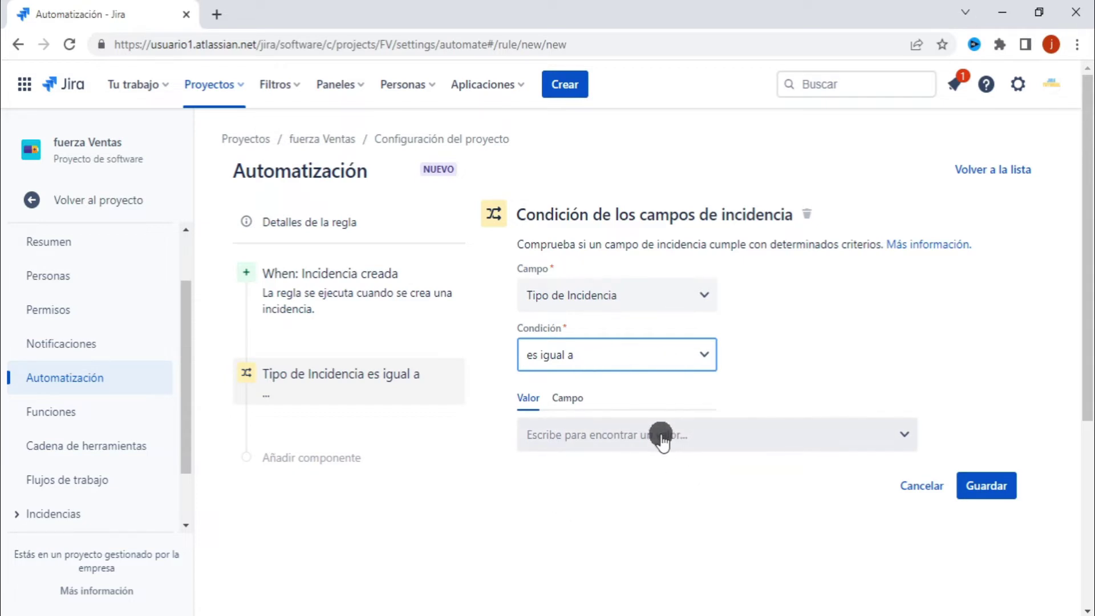
left_click(803, 430)
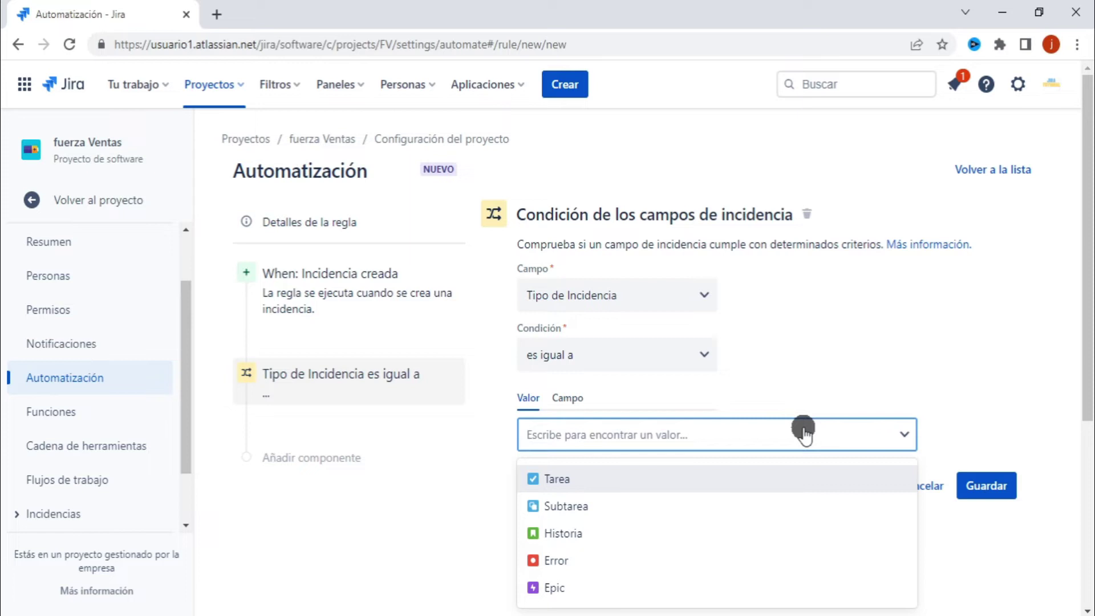
left_click(597, 508)
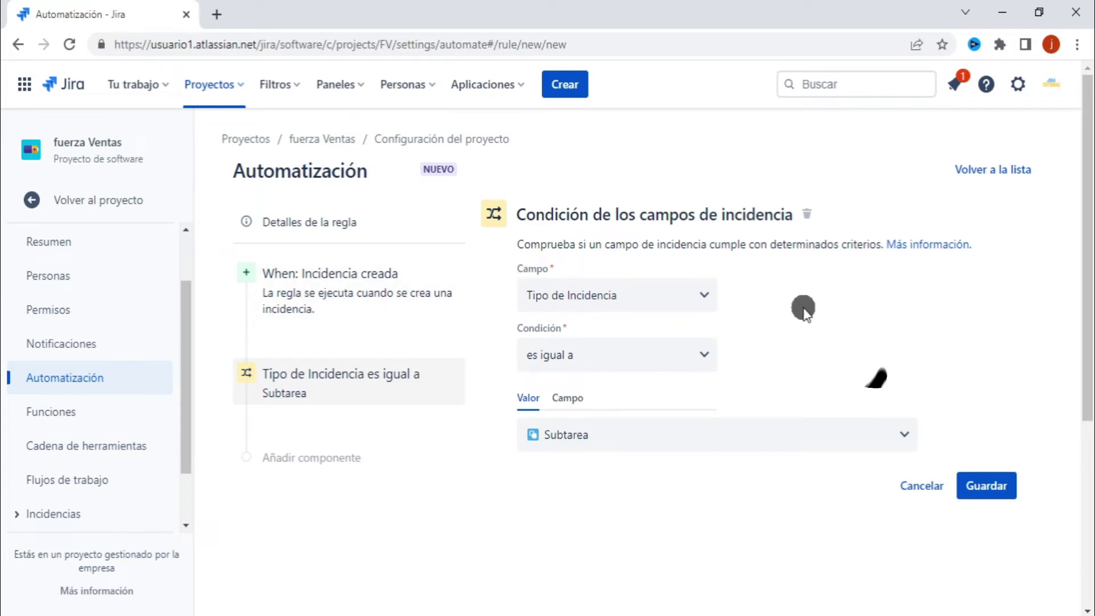
left_click(996, 491)
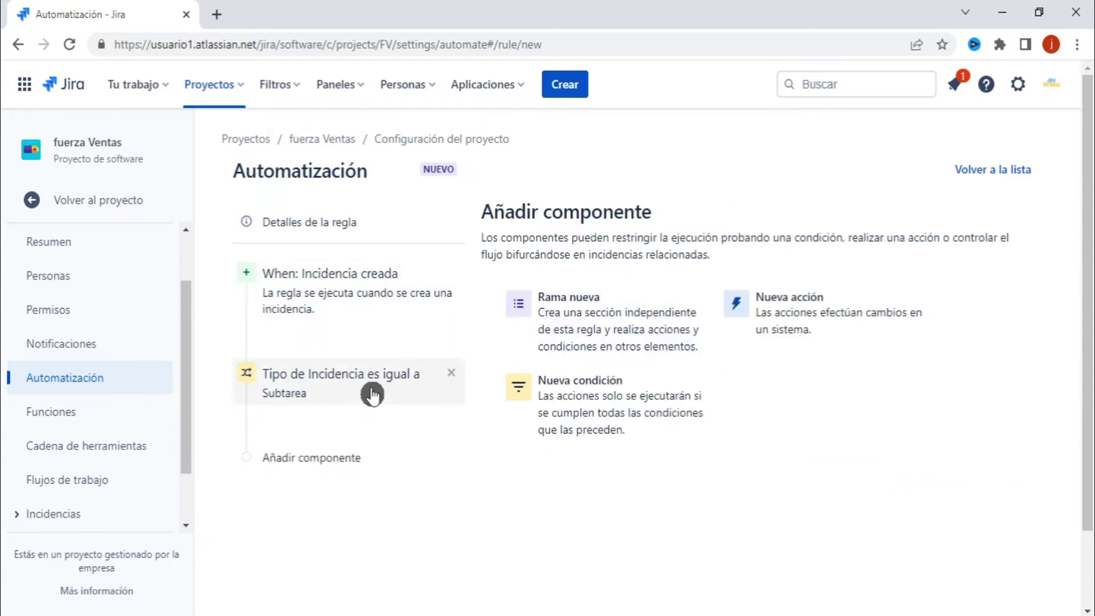
Step: Add a Consultar incidencias action from the Avanzada group after the subtask condition
mouse_move(344, 340)
mouse_move(387, 326)
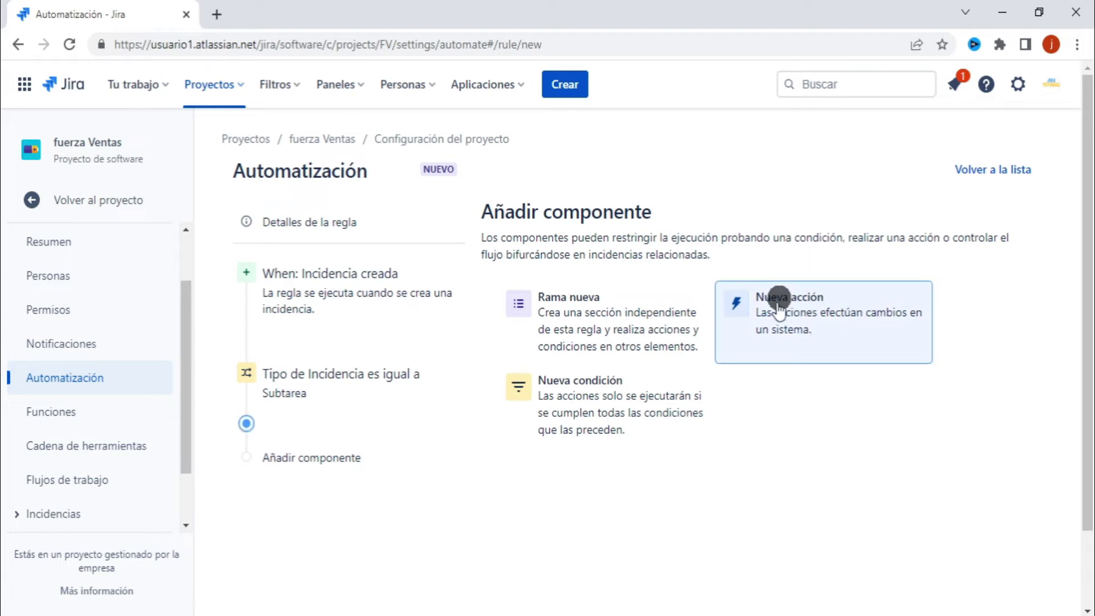
left_click(838, 350)
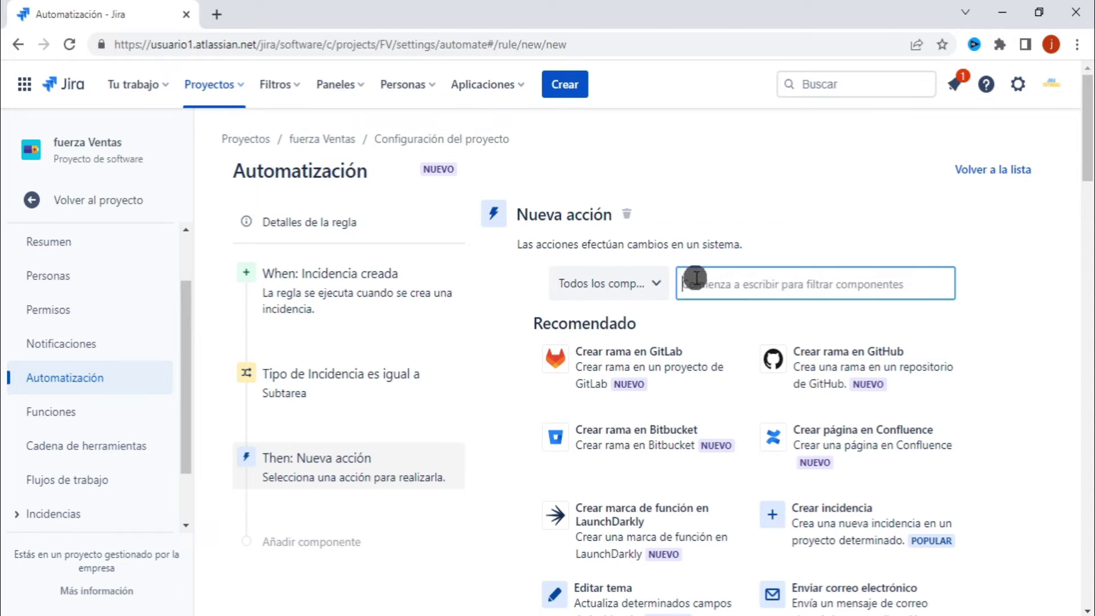
scroll(1021, 348, "down", 4)
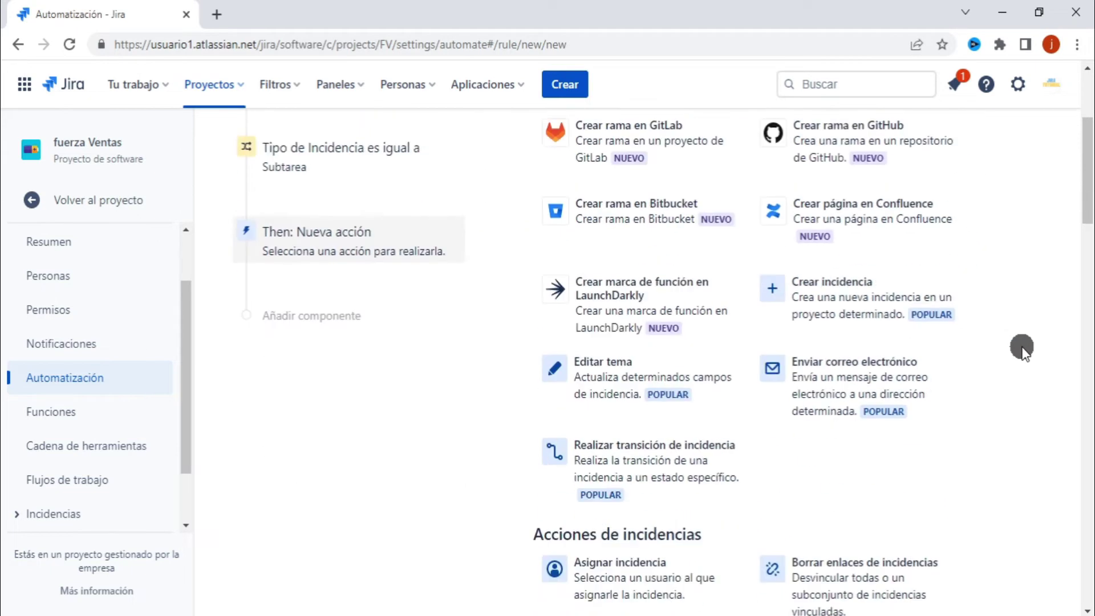
scroll(1020, 242, "down", 20)
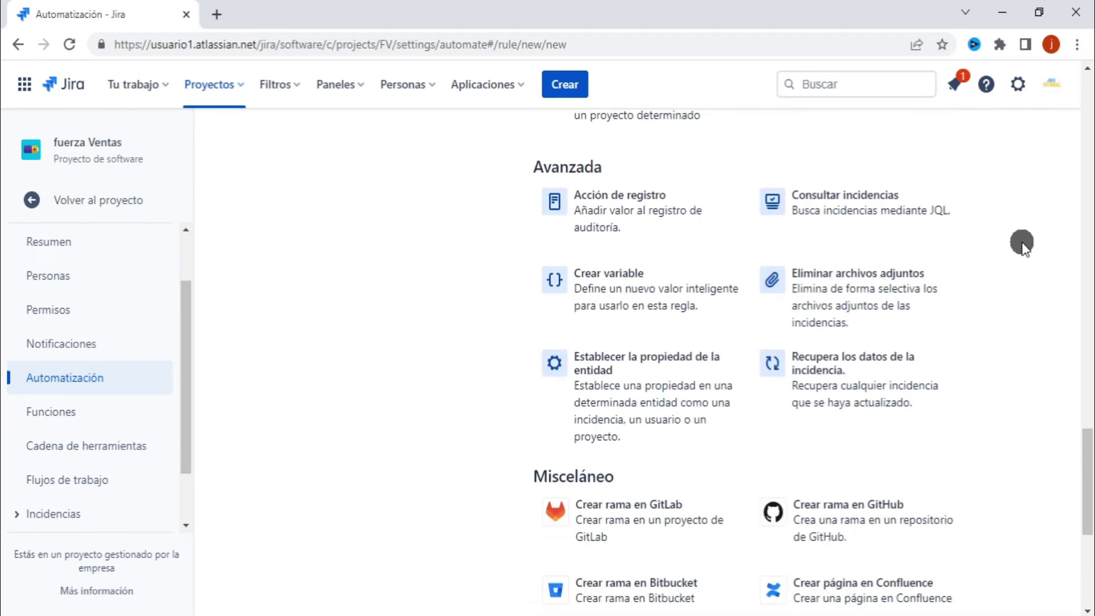
scroll(682, 186, "up", 1)
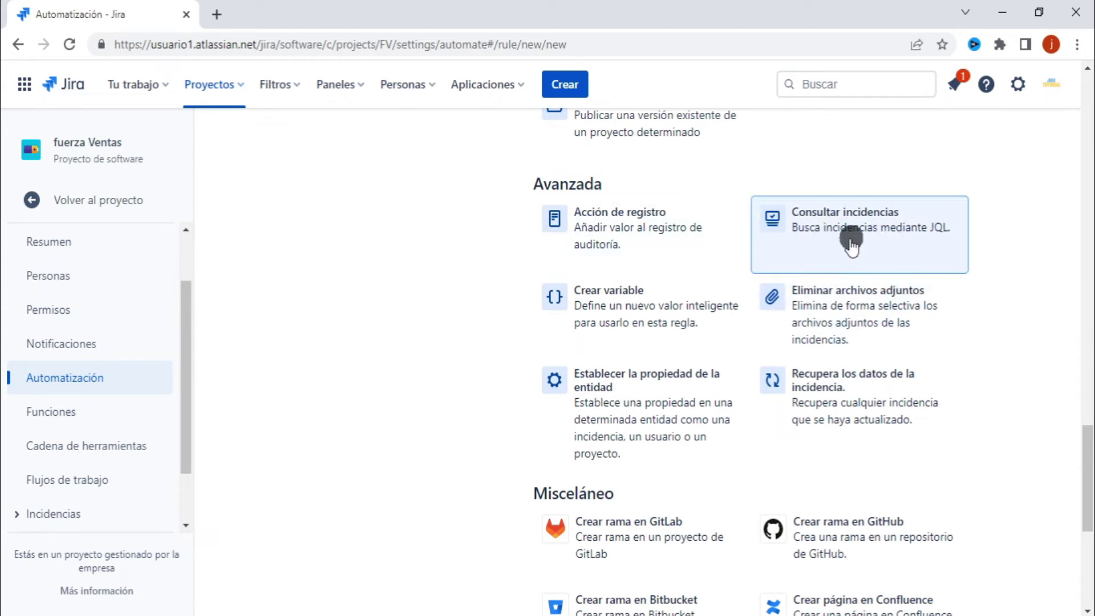
left_click(804, 214)
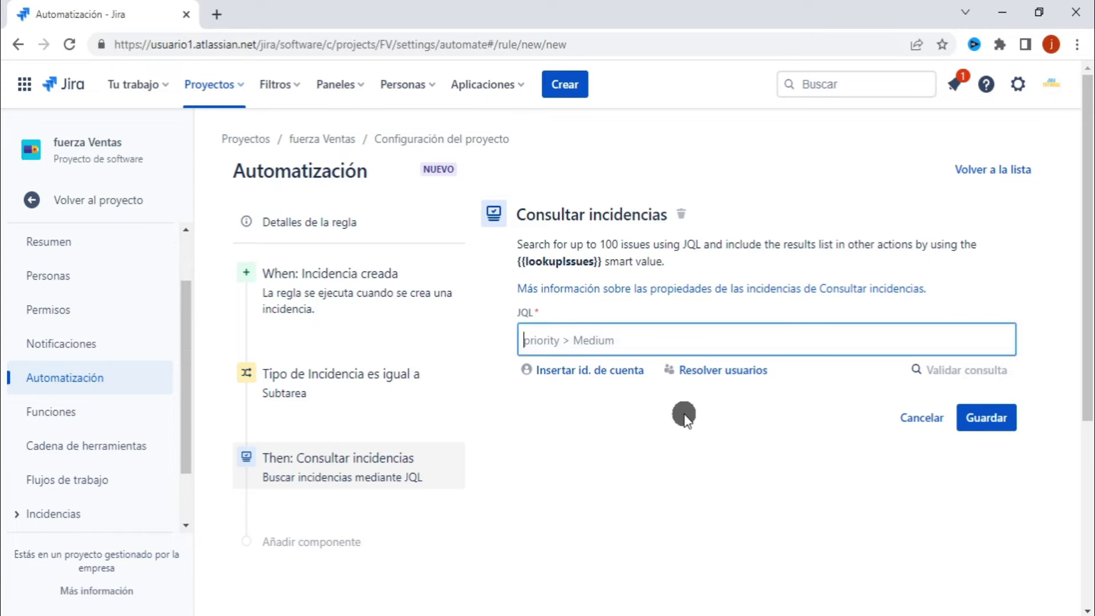
Step: Set the action's JQL query to issuekey = {{issue.parent.key}} and save the action
type("issuekey")
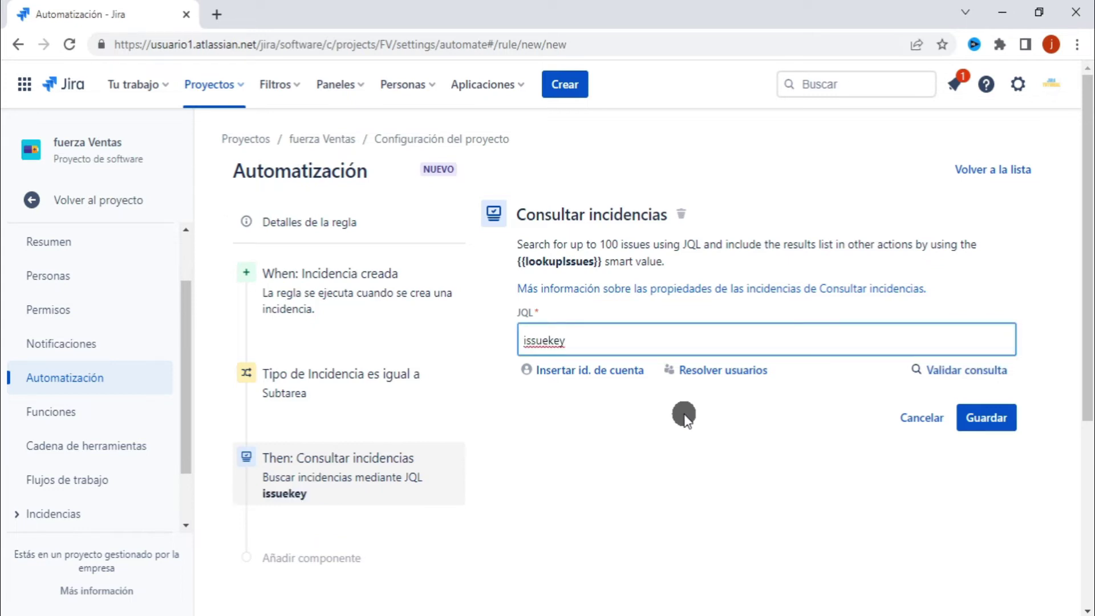
type("=")
type("{{issue.parent.key}}")
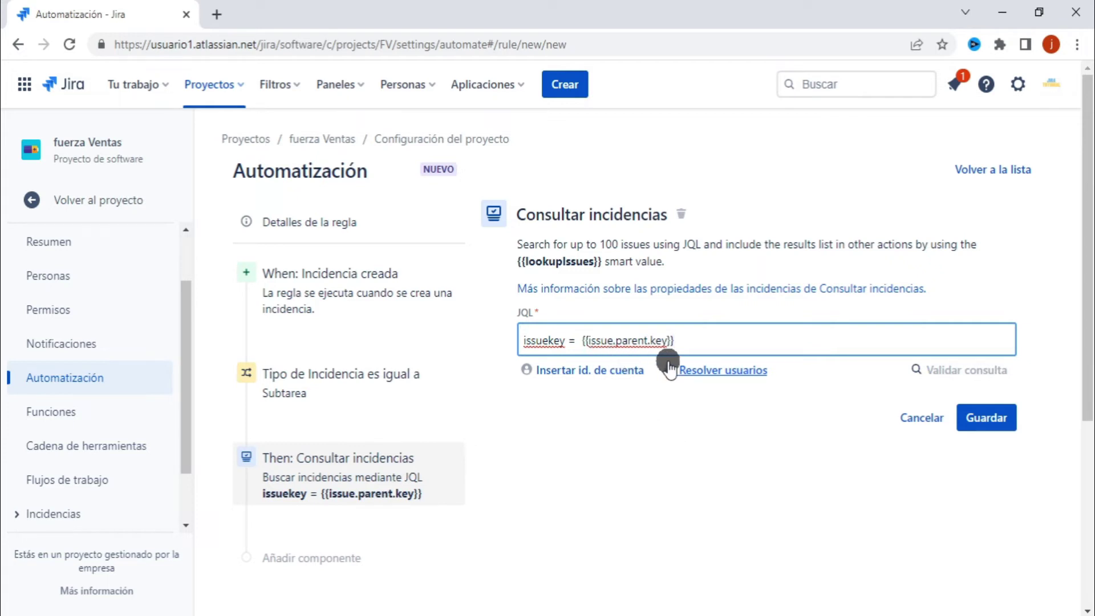
left_click(635, 467)
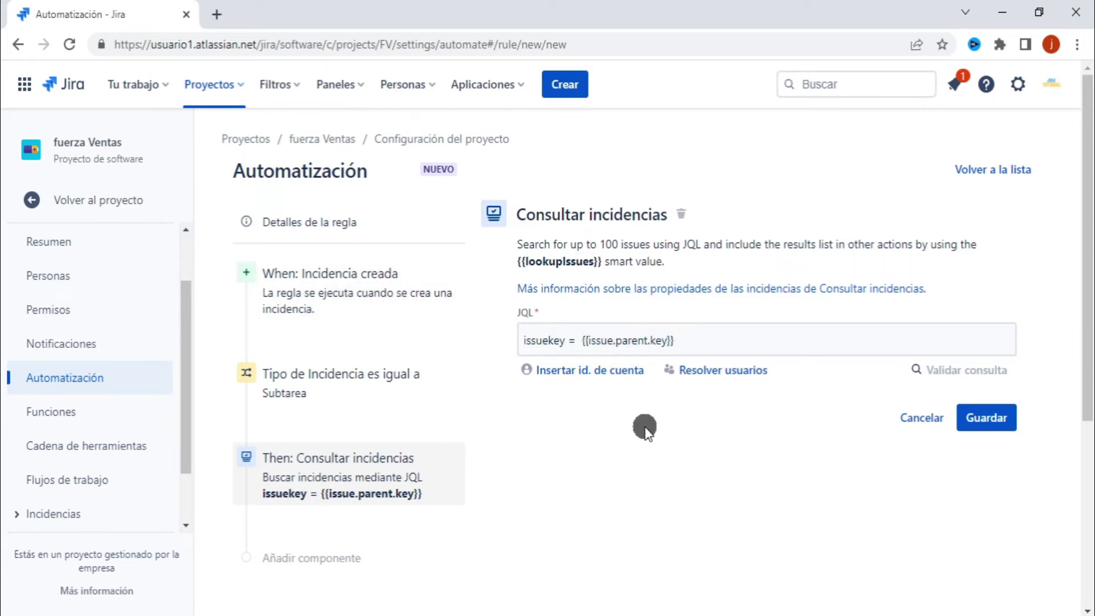
left_click_drag(599, 338, 612, 339)
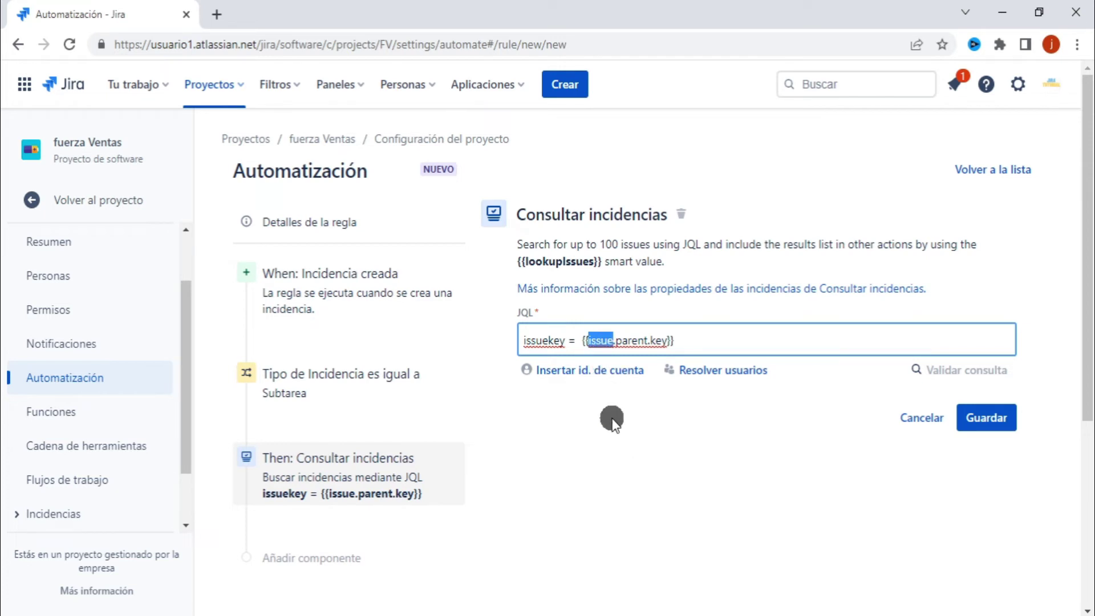
left_click_drag(616, 341, 647, 340)
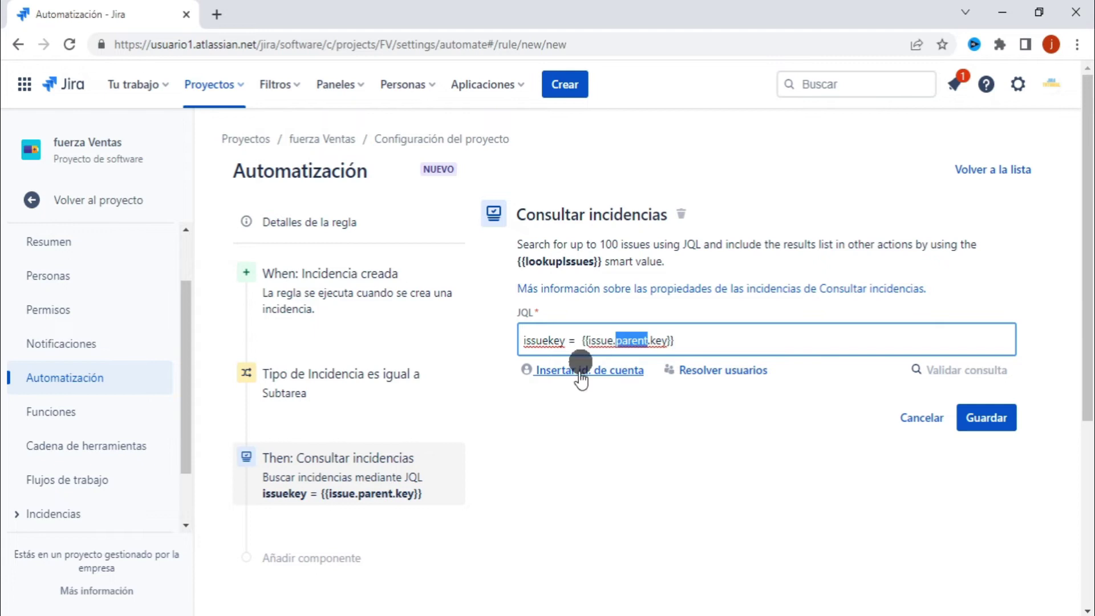
left_click_drag(651, 340, 667, 340)
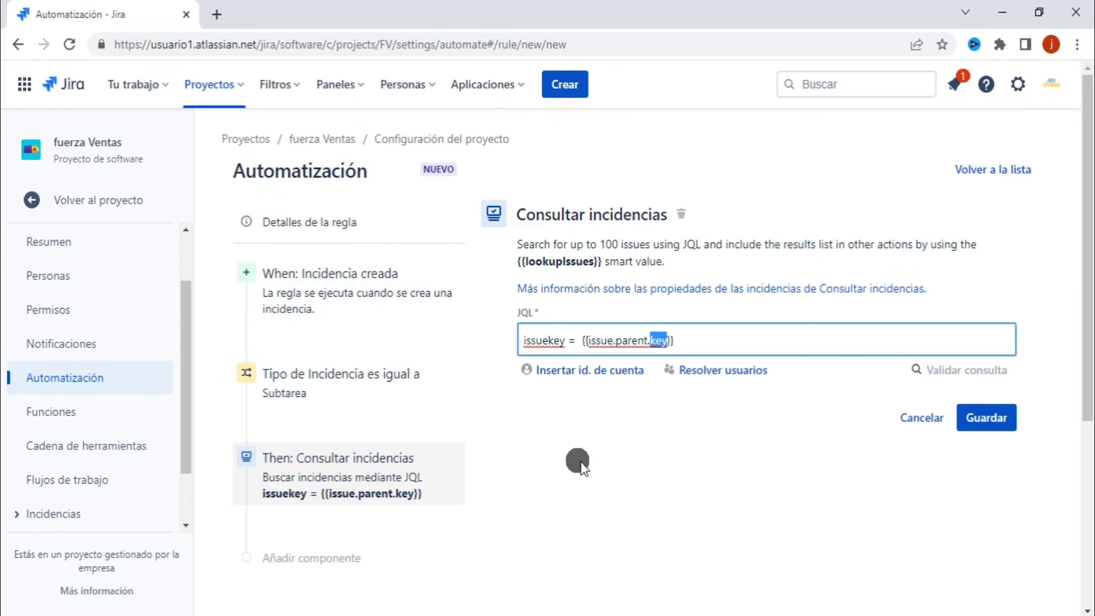
left_click(673, 448)
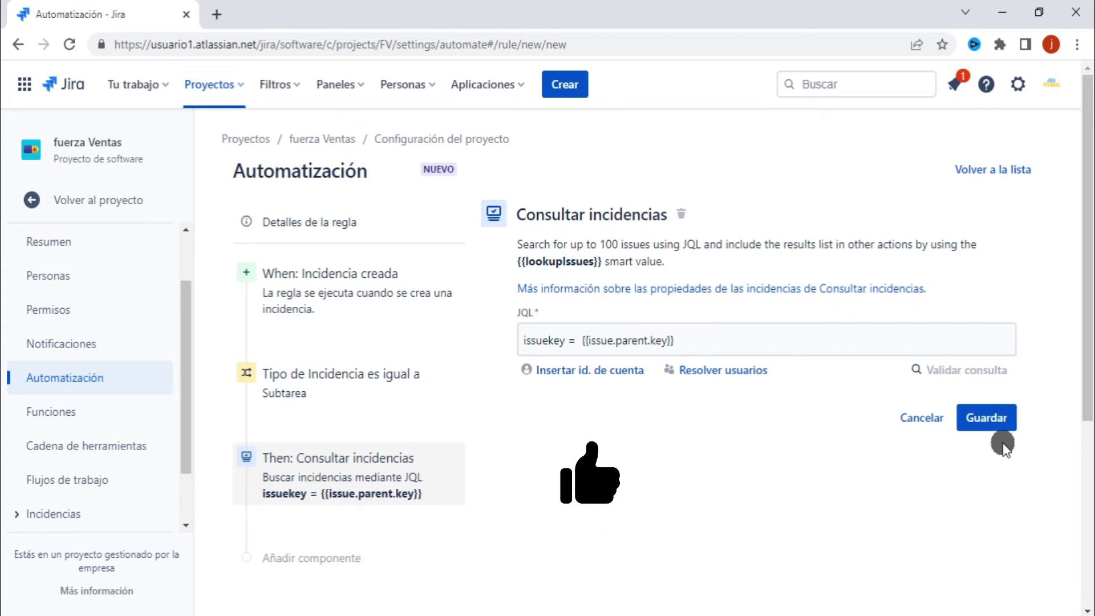
left_click(992, 416)
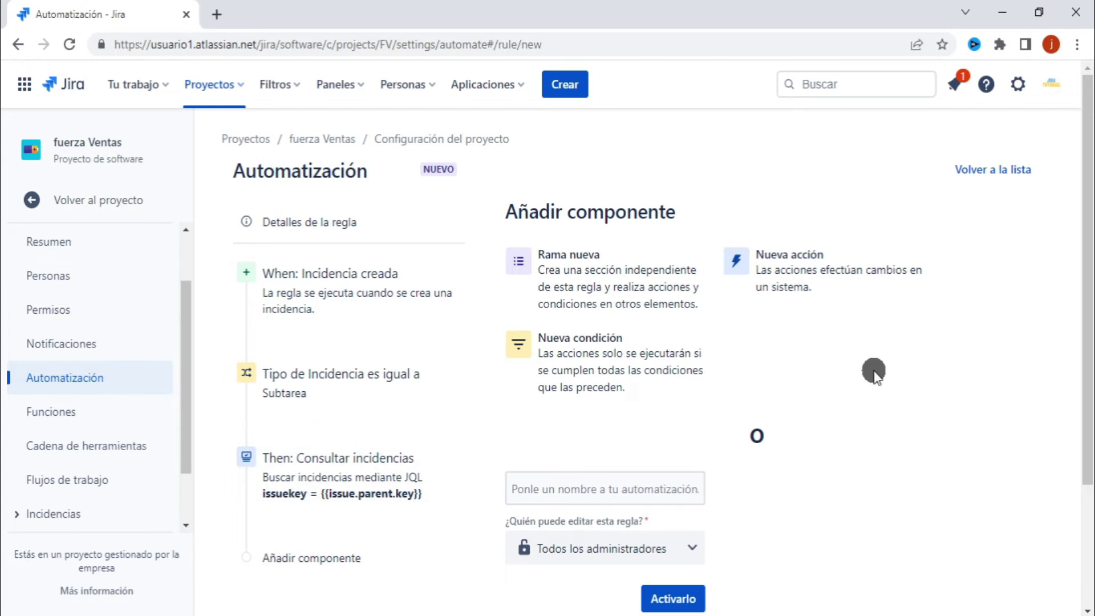
Step: Add a Crear variable action to the rule and name the variable CampoPruebaPadre
scroll(861, 362, "down", 1)
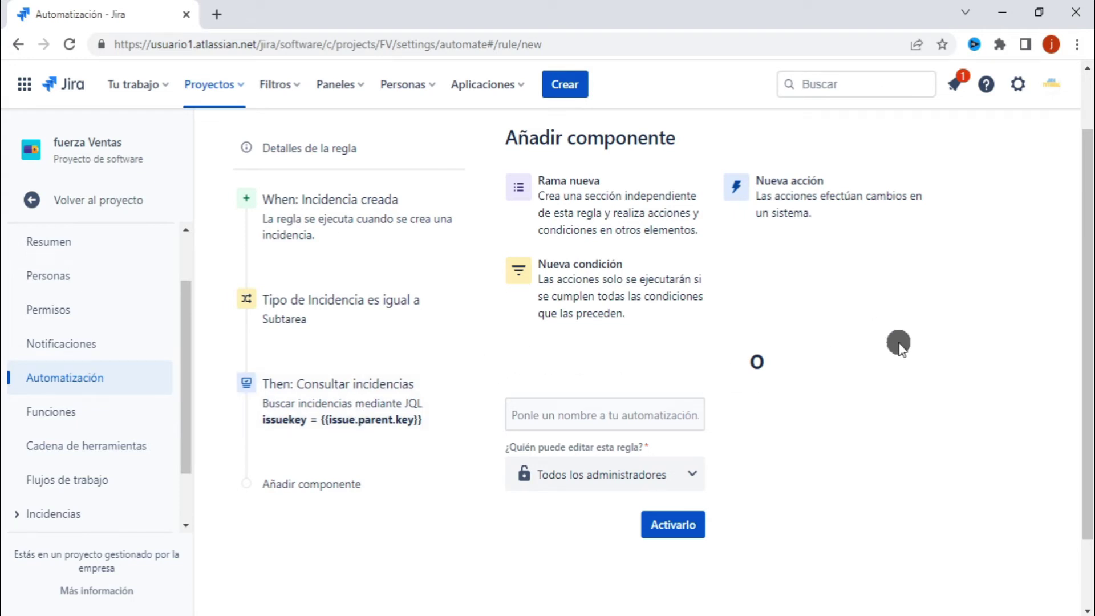
left_click(836, 195)
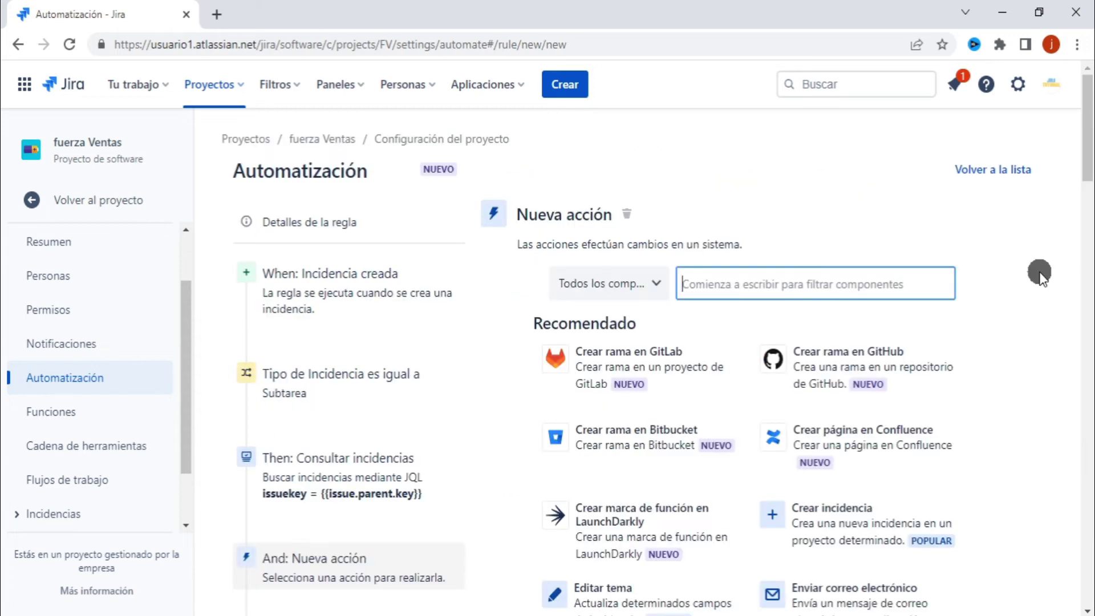
scroll(1039, 273, "down", 15)
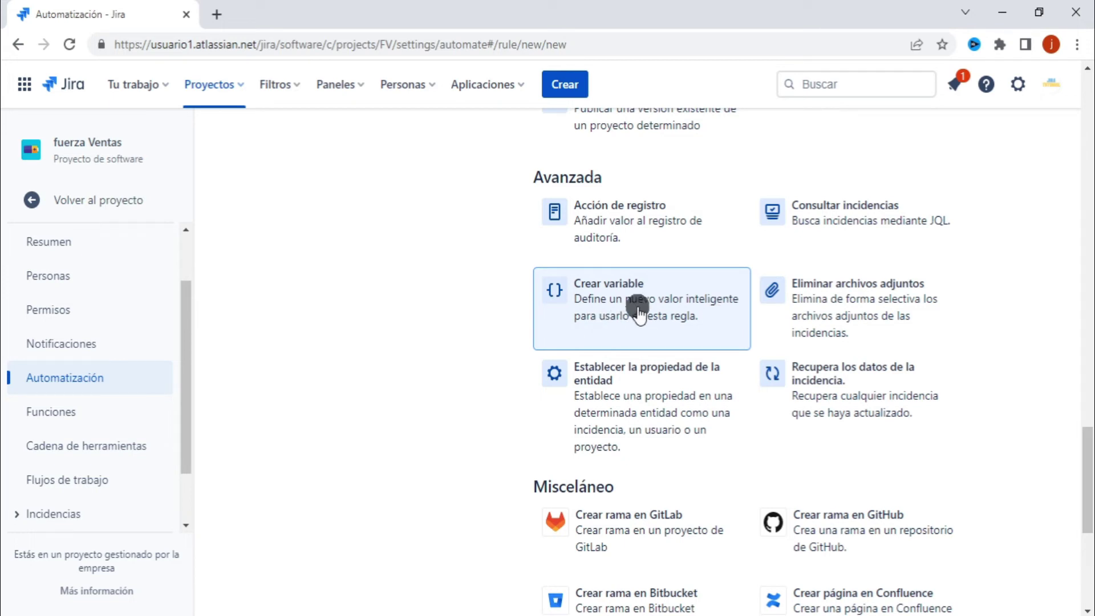
left_click(659, 313)
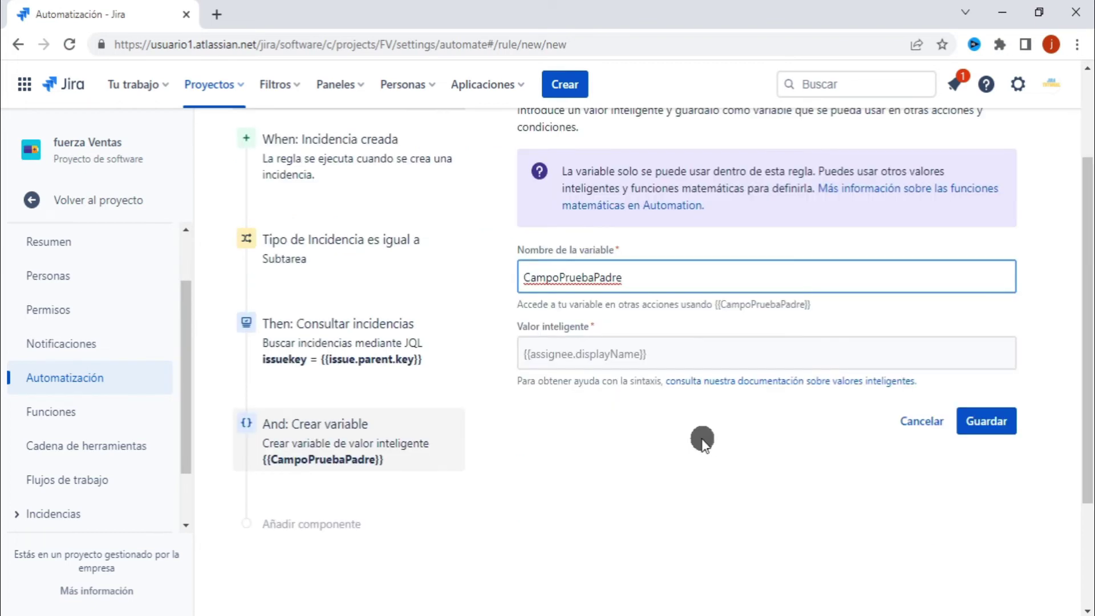
left_click(697, 439)
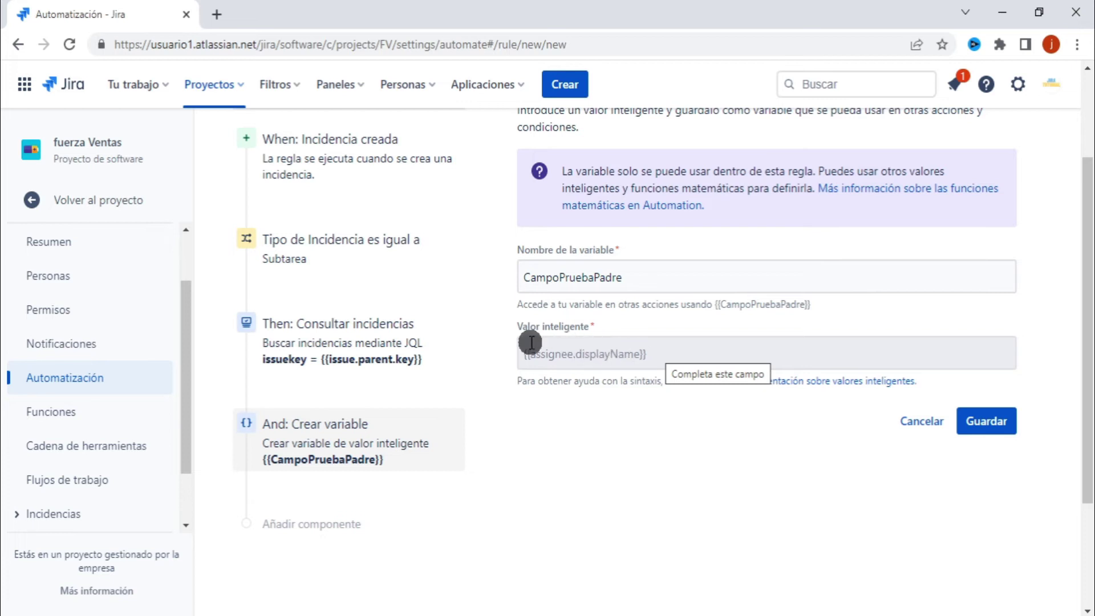
Step: Fill the variable's smart value with {{#lookupIssues}}{{ }}{{/}}, leaving the inner braces blank for the field reference
left_click(603, 354)
type("{{#lookupIssues}}{{   }}{{/}}")
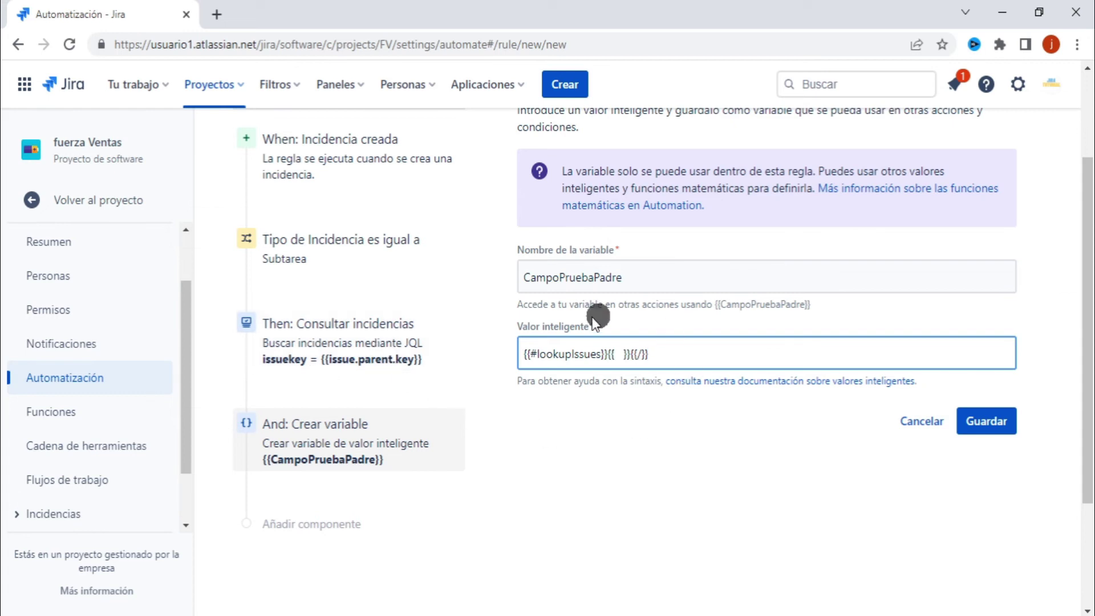
left_click(576, 393)
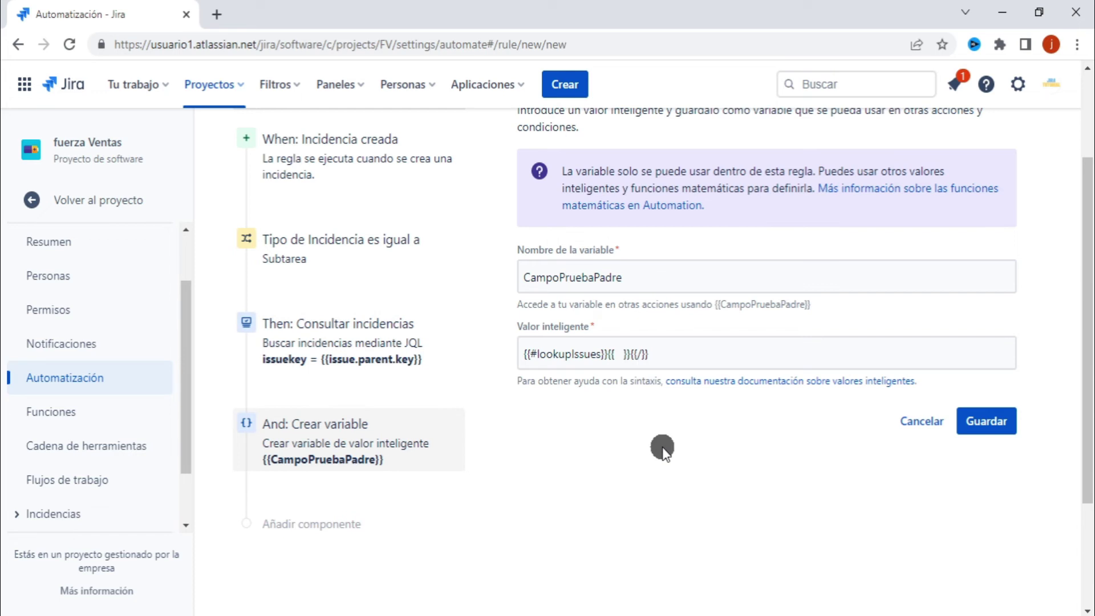
Step: Copy the field name Campo prueba from the details of issue FV-3 on the Tablero FV board and return to the rule
scroll(662, 449, "up", 2)
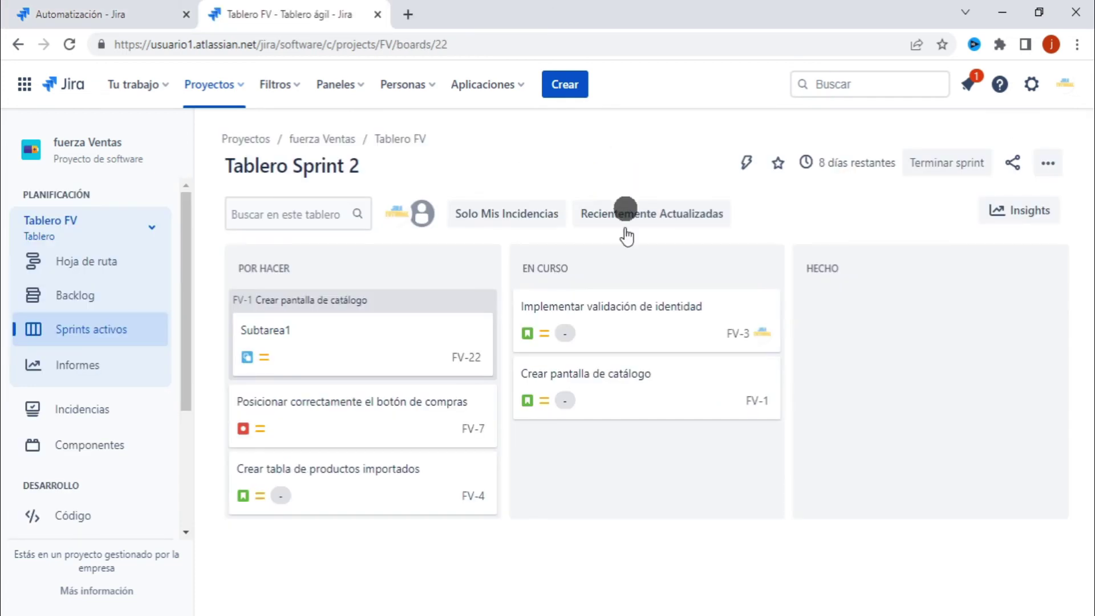
left_click(645, 325)
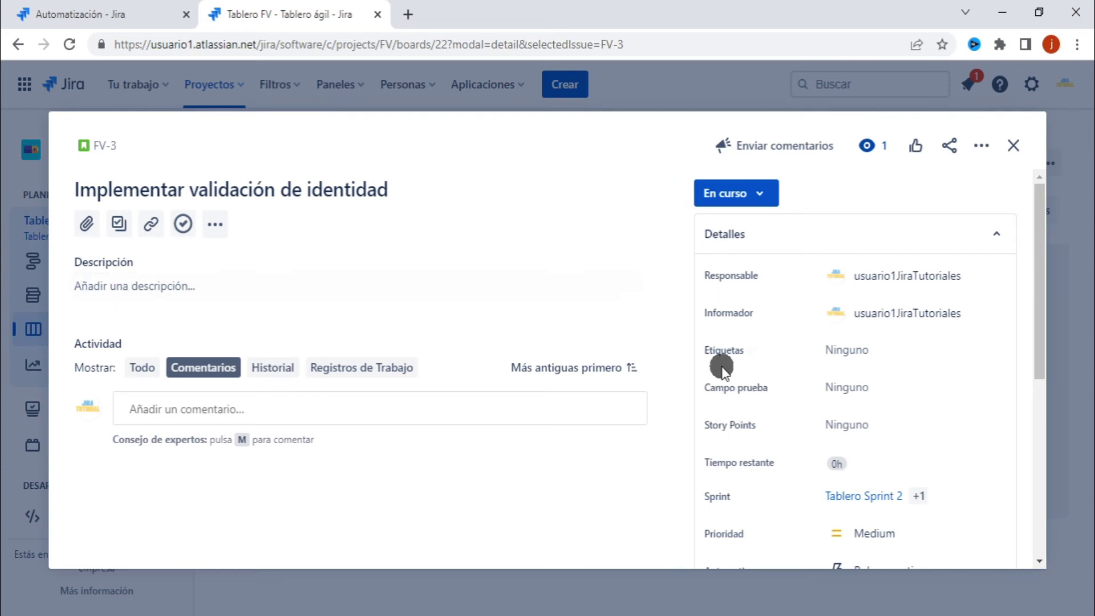
left_click_drag(706, 385, 767, 389)
key("ctrl+c")
left_click(565, 122)
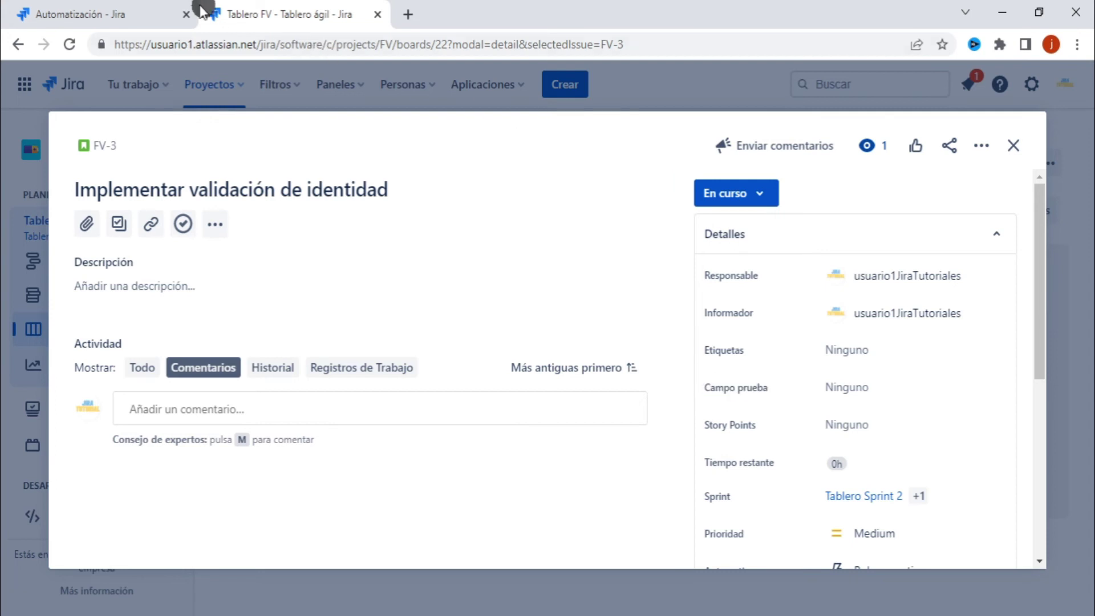
left_click(171, 13)
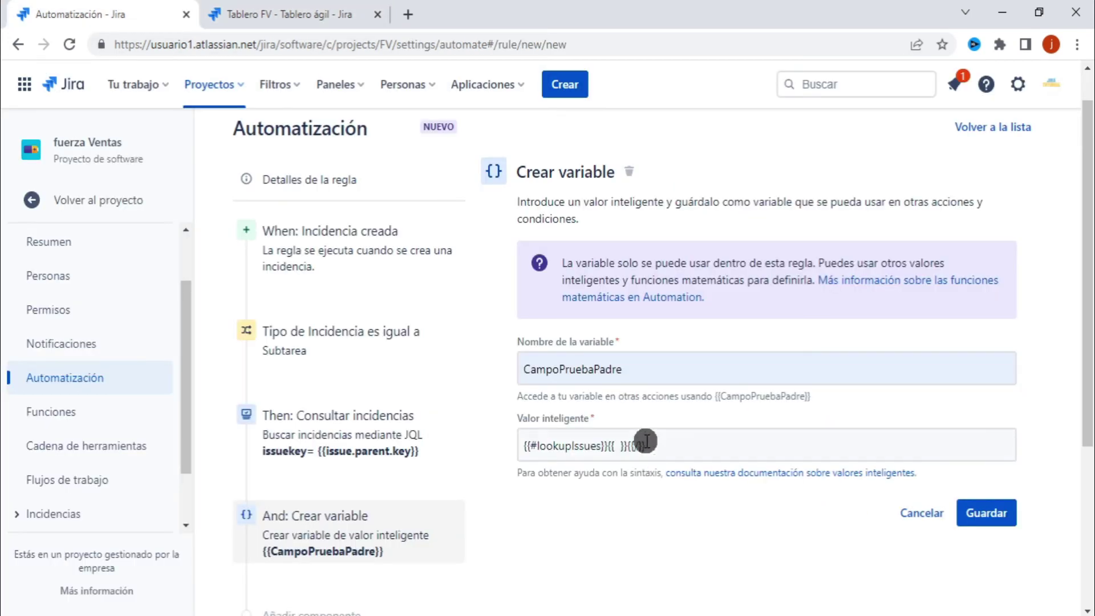
Step: Insert Campo prueba between the inner braces of the smart value, giving {{#lookupIssues}}{{Campo prueba}}{{/}}, and save the variable
left_click(609, 450)
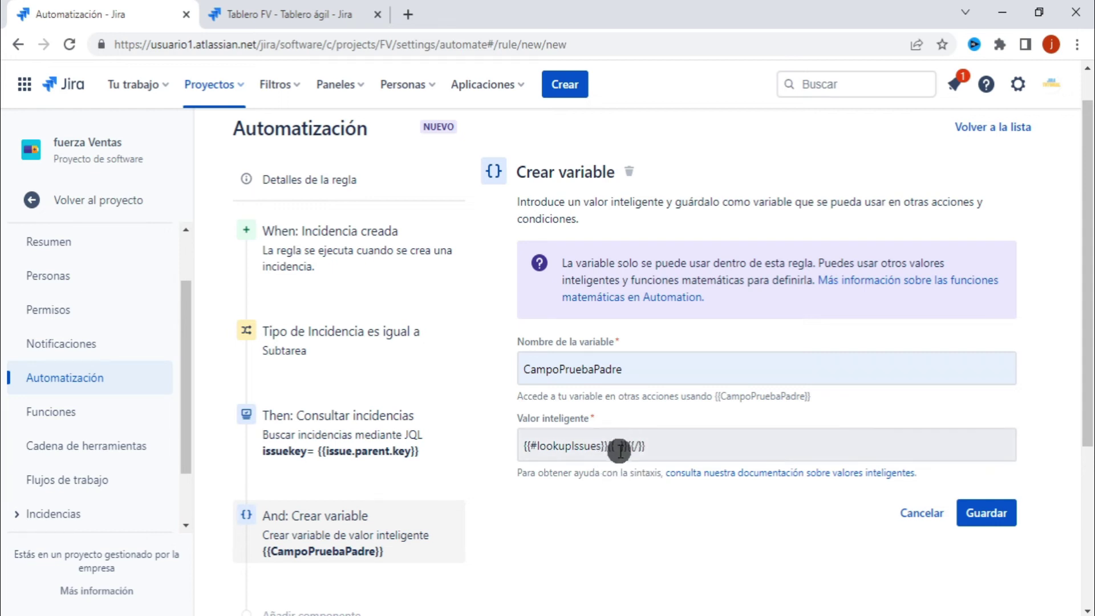
left_click(617, 446)
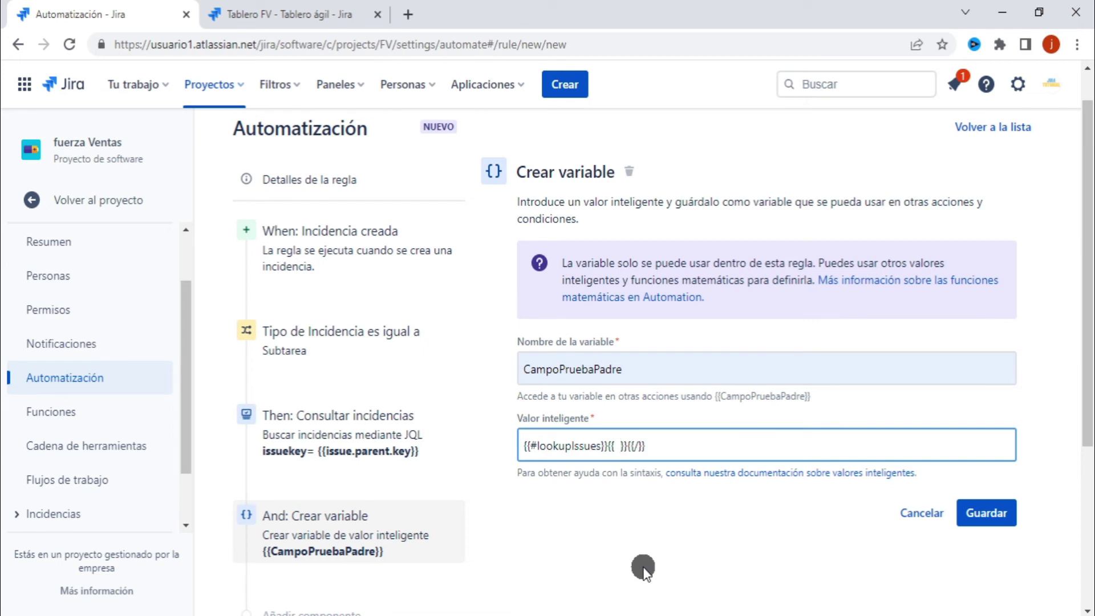
key("BackSpace")
key("ctrl+v")
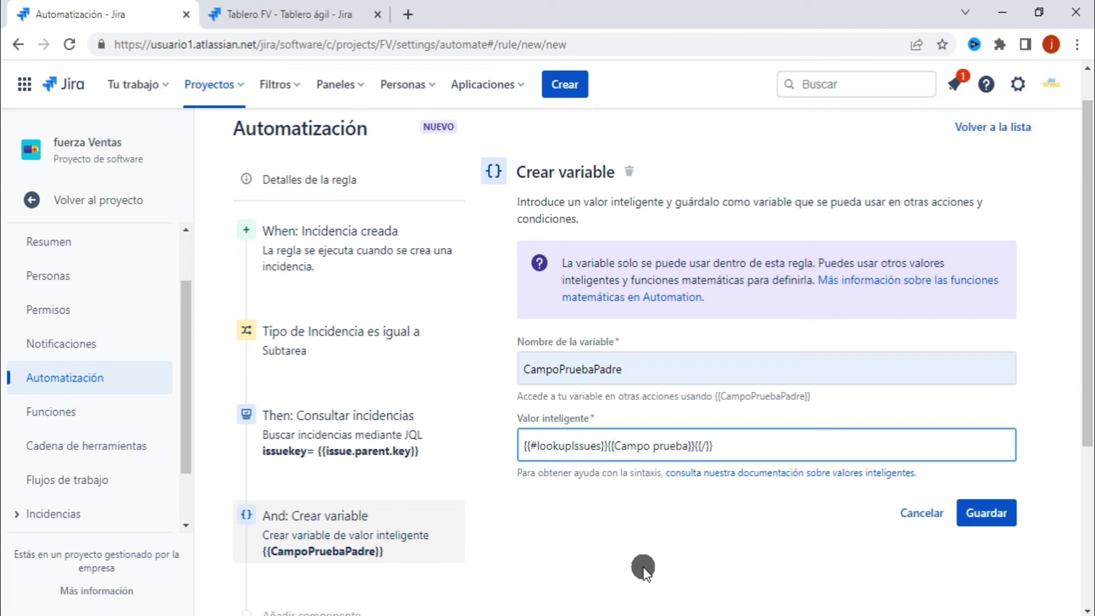
left_click(709, 575)
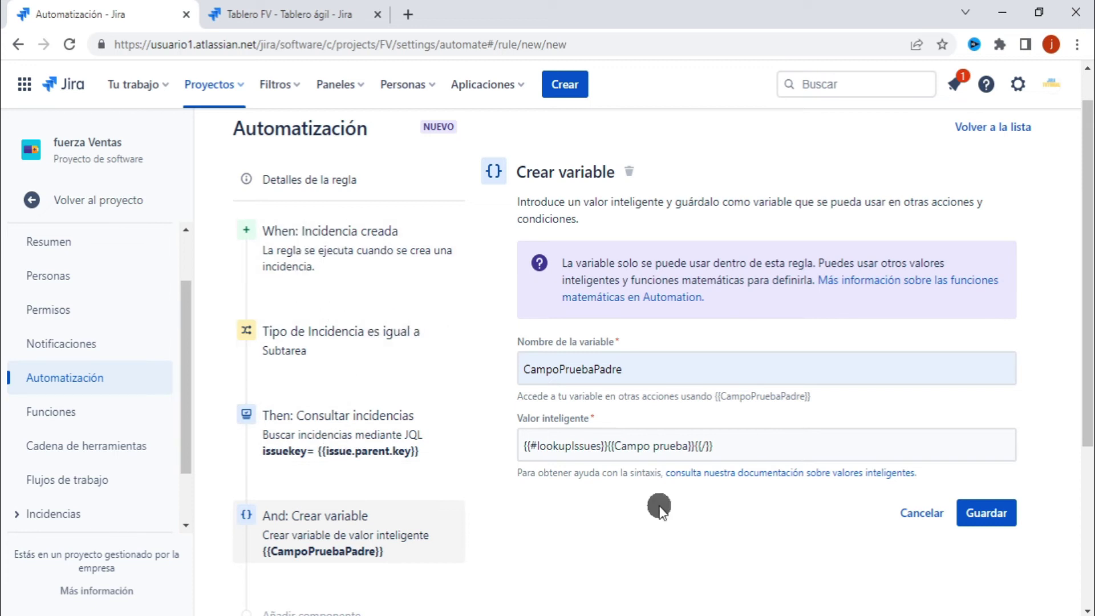
left_click(969, 513)
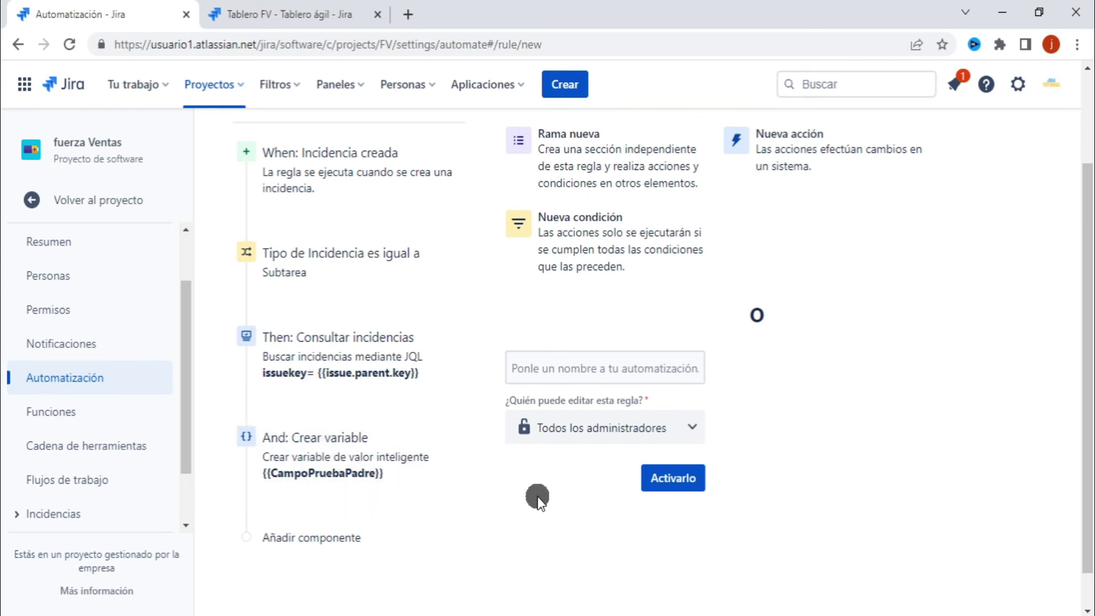
Step: Add an Editar tema action after the variable and choose Campo prueba as the field to edit
scroll(537, 496, "up", 1)
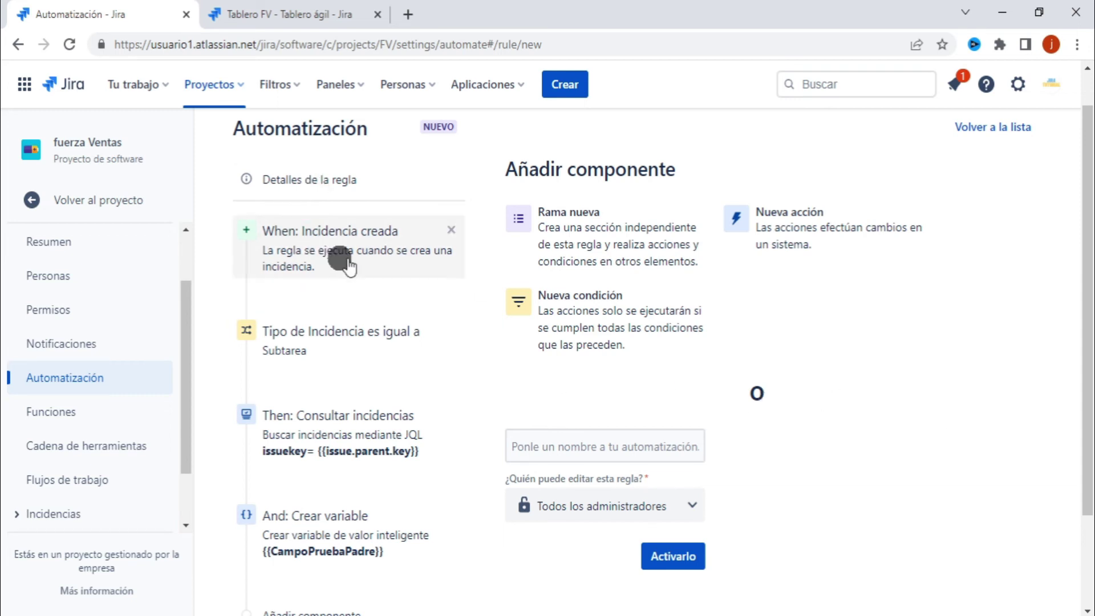
scroll(976, 447, "down", 2)
scroll(976, 448, "up", 3)
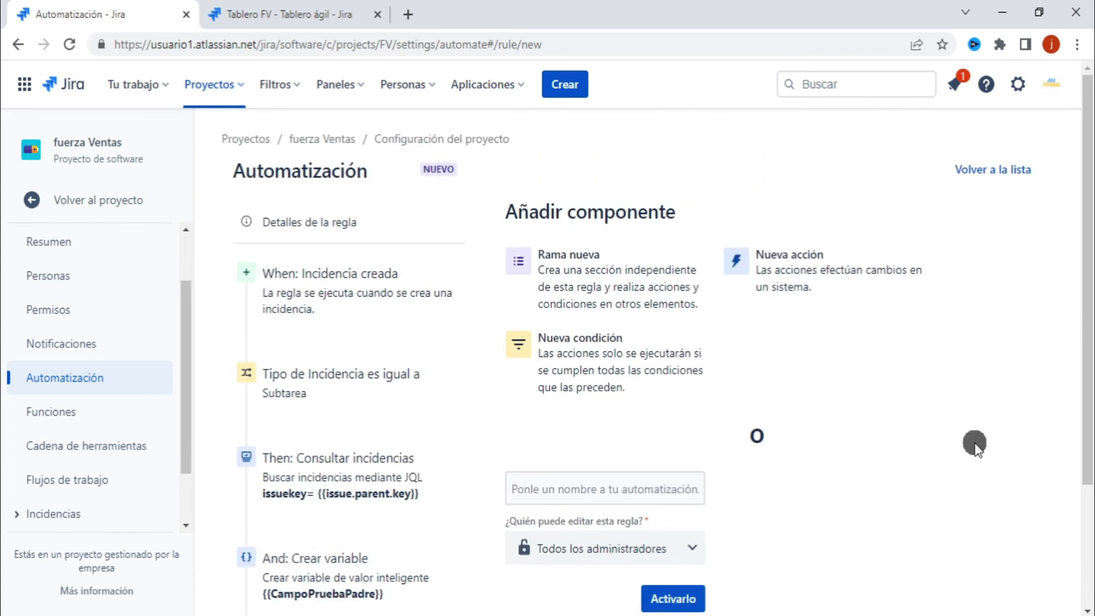
left_click(786, 277)
scroll(1052, 265, "down", 4)
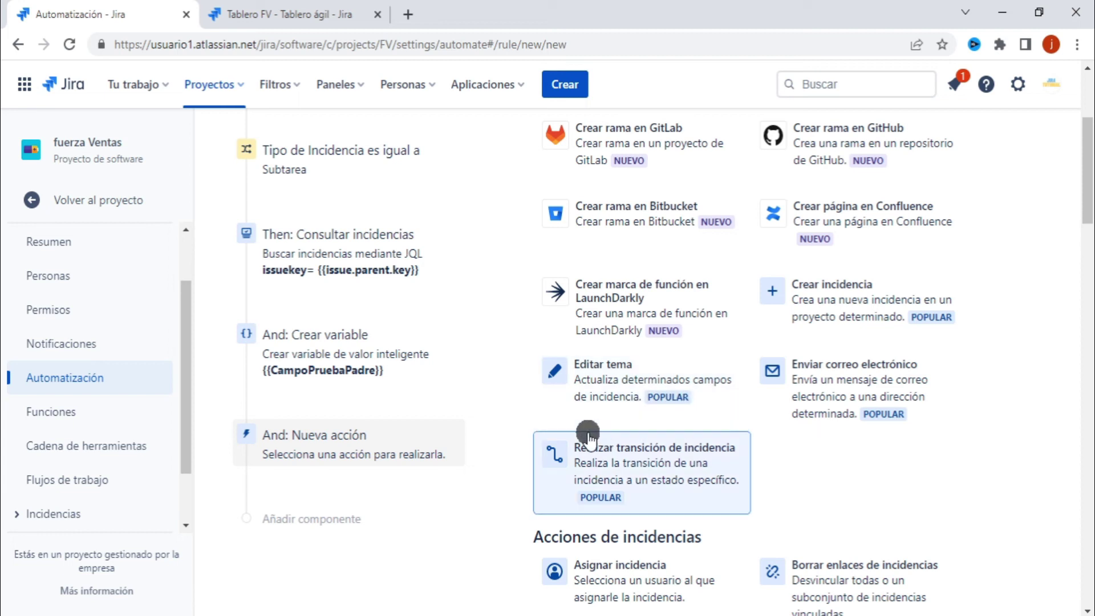
left_click(641, 383)
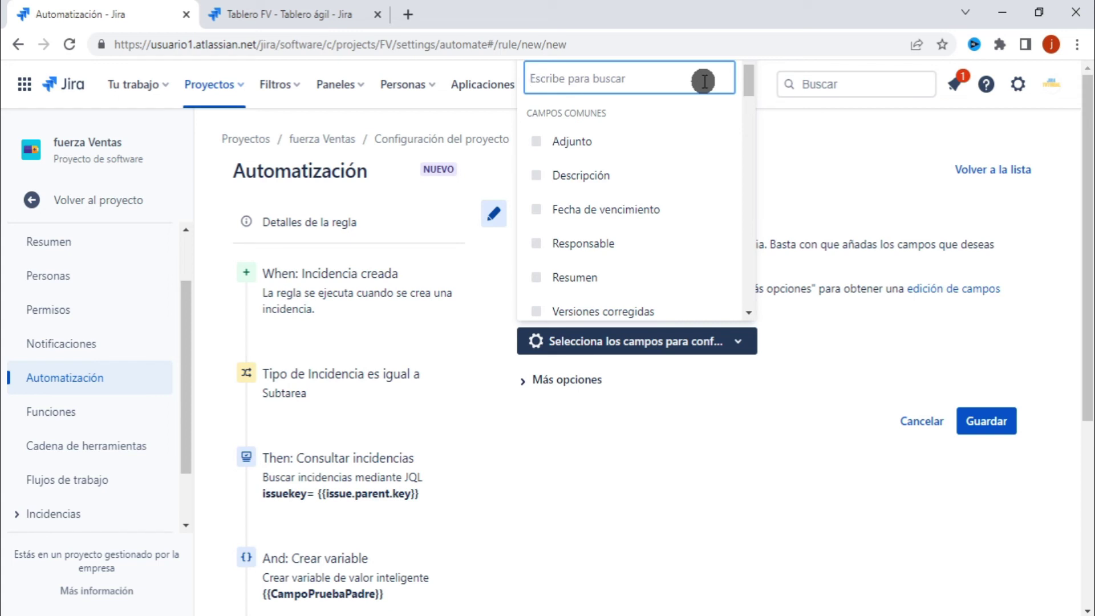
type("campo")
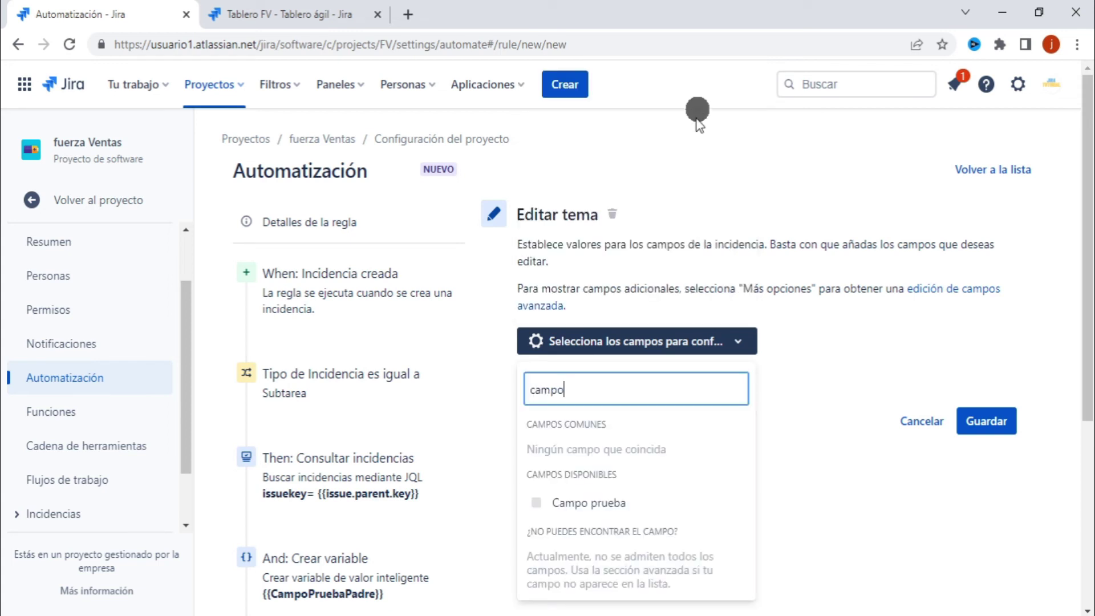
left_click(537, 502)
left_click(760, 472)
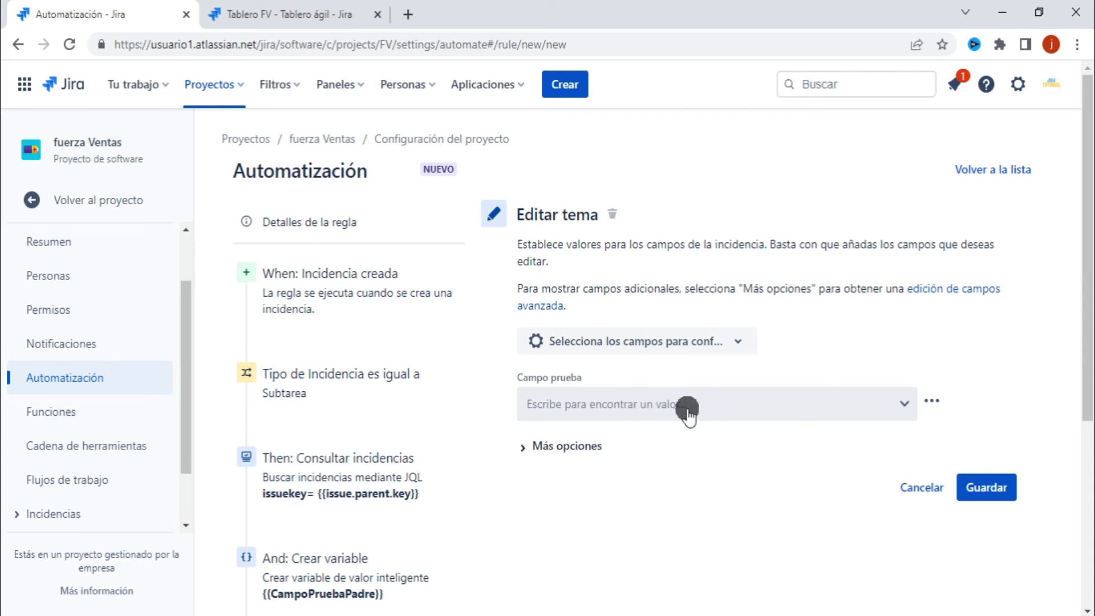
Step: Set Campo prueba to the smart value {{CampoPruebaPadre}} and save the action
scroll(704, 419, "down", 2)
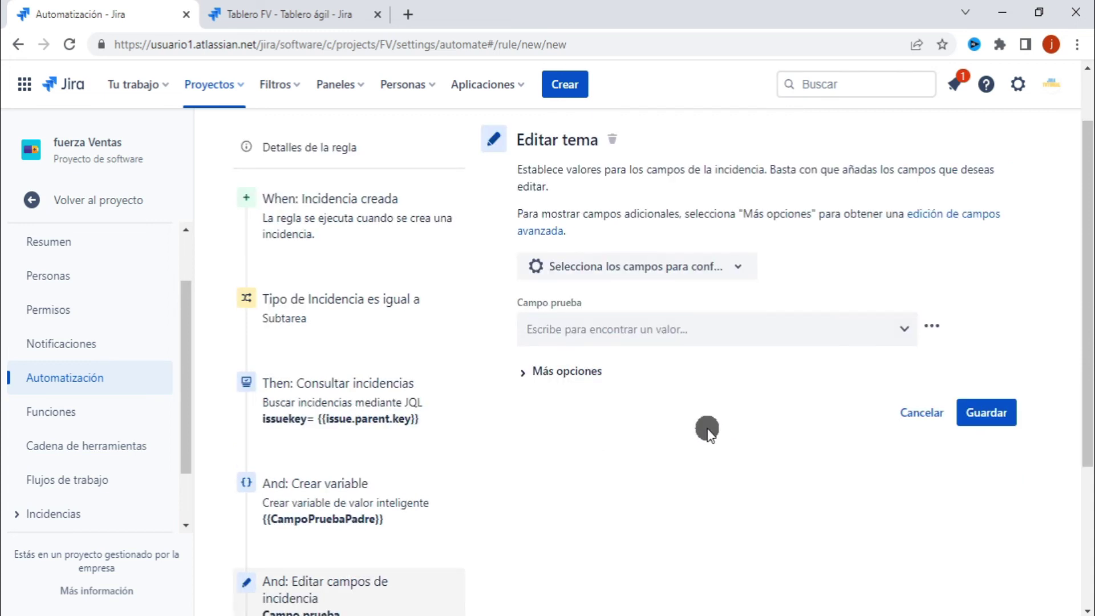
left_click(571, 328)
type("{{")
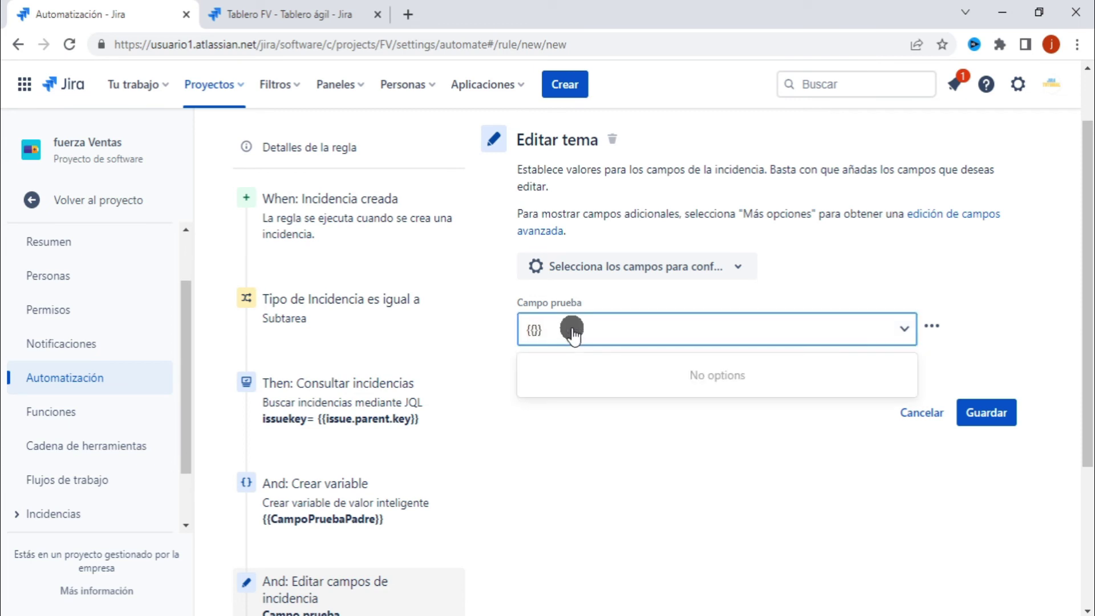
type("CampoPruebaP")
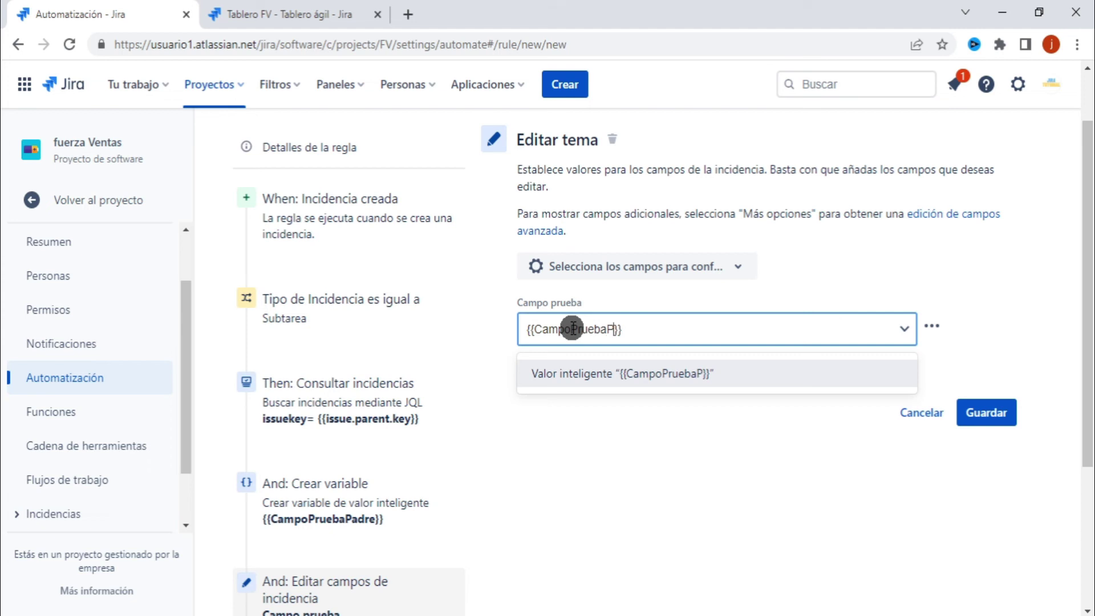
type("adre")
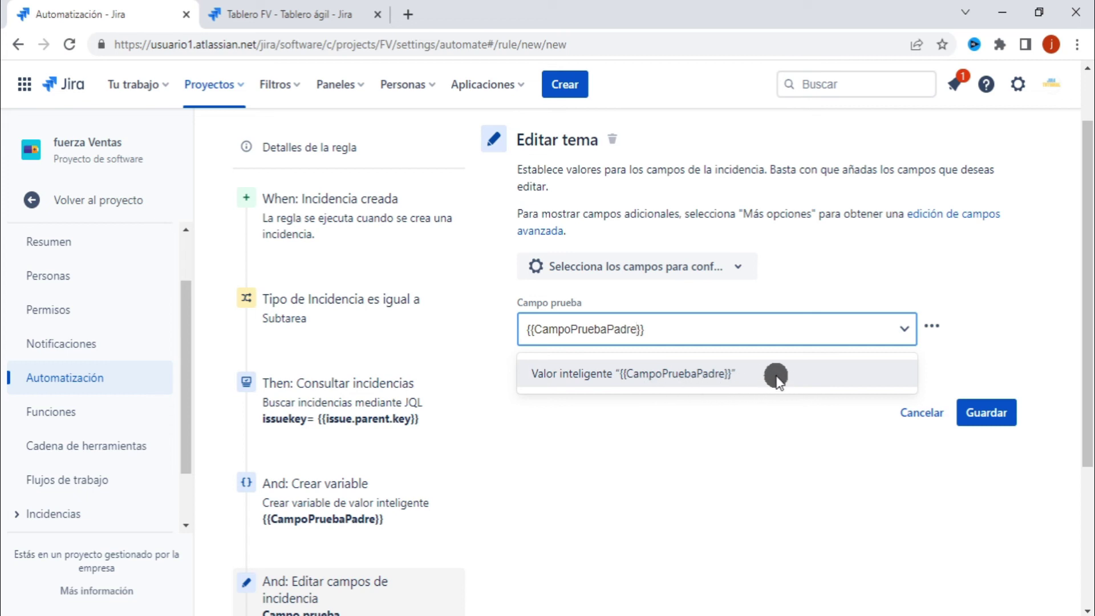
left_click(644, 377)
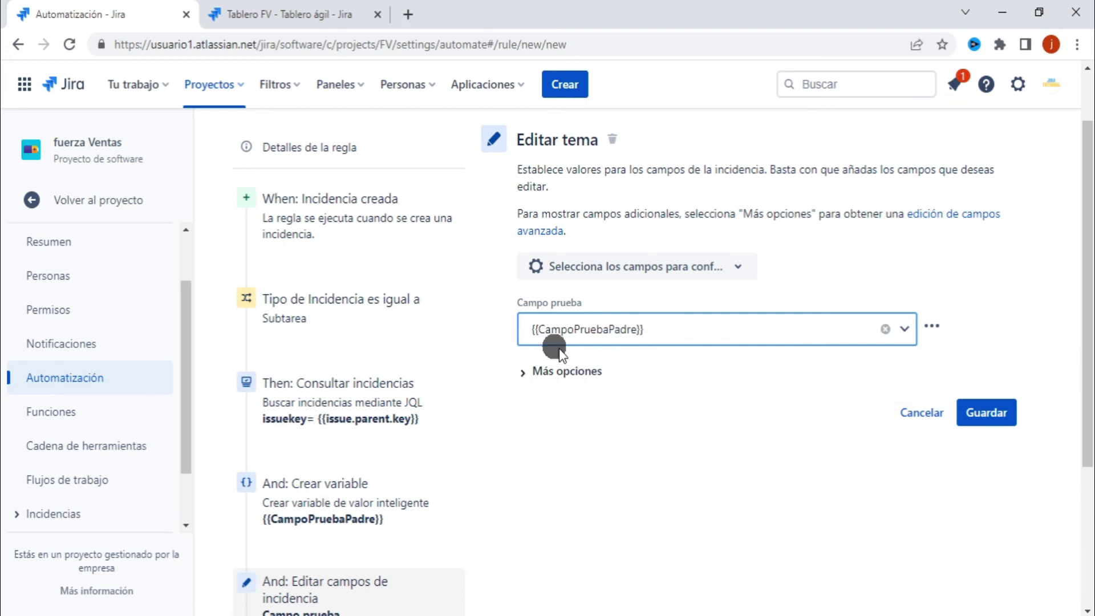
left_click(716, 486)
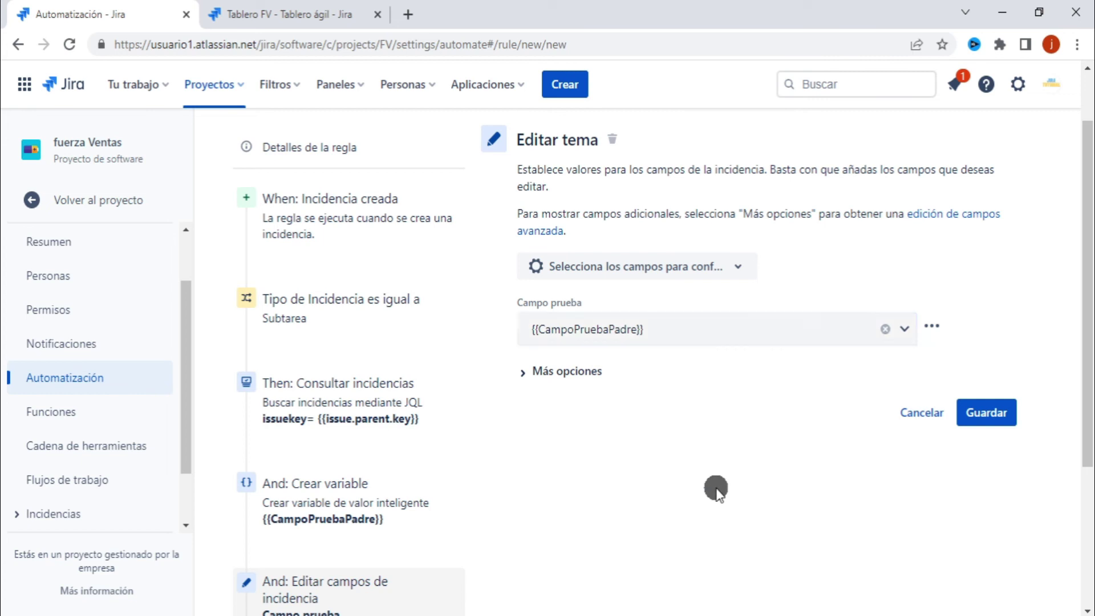
left_click(983, 412)
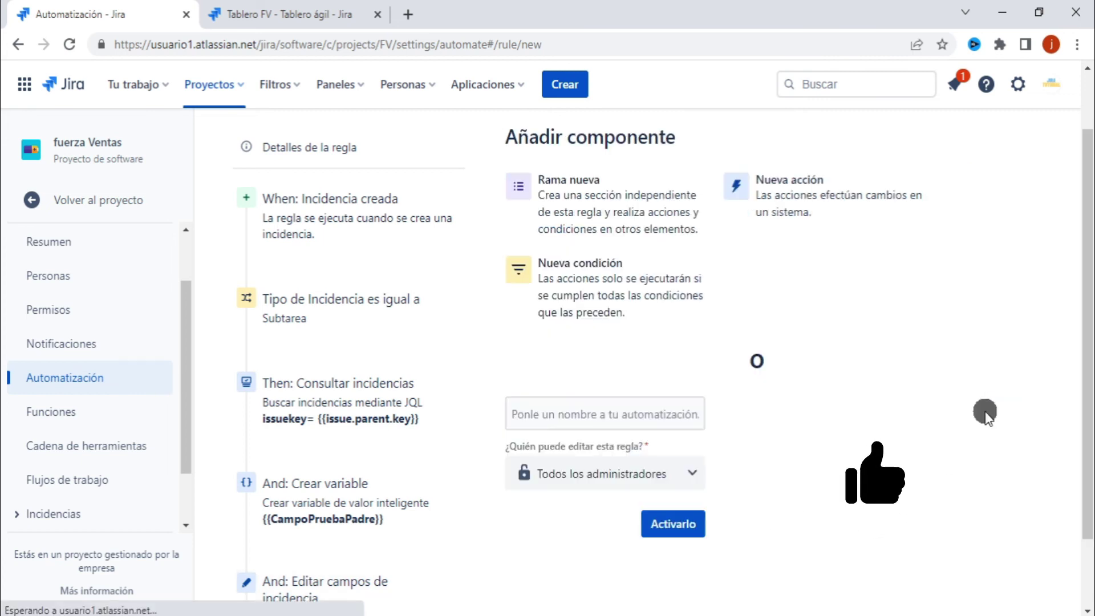
Step: Review the rule's full chain of components from the Incidencia creada trigger to the Campo prueba edit
scroll(903, 411, "down", 2)
scroll(903, 406, "up", 3)
scroll(902, 406, "down", 3)
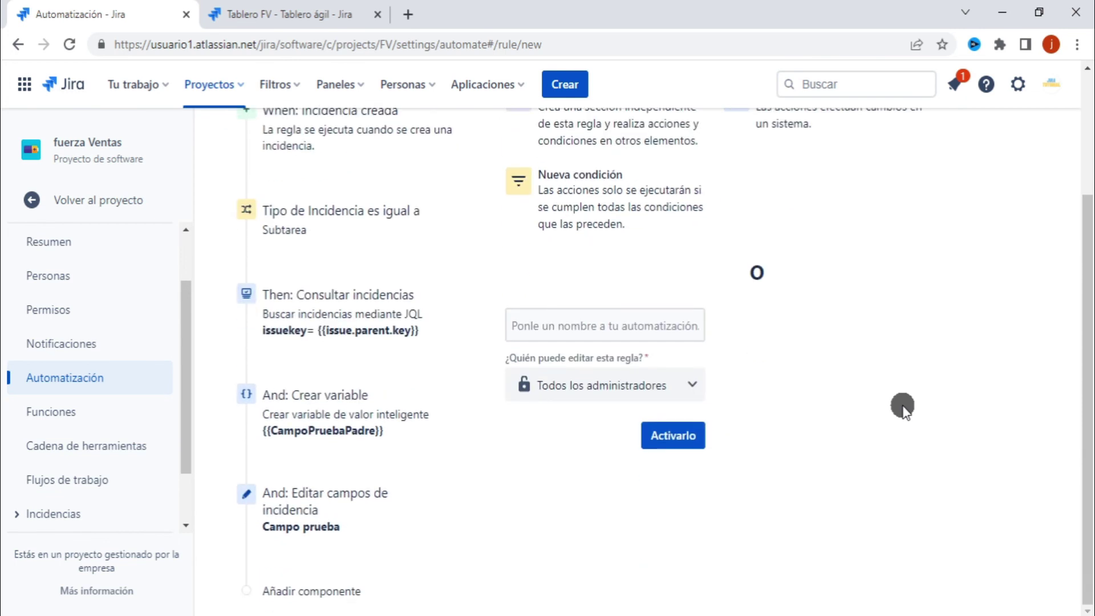
scroll(902, 406, "up", 3)
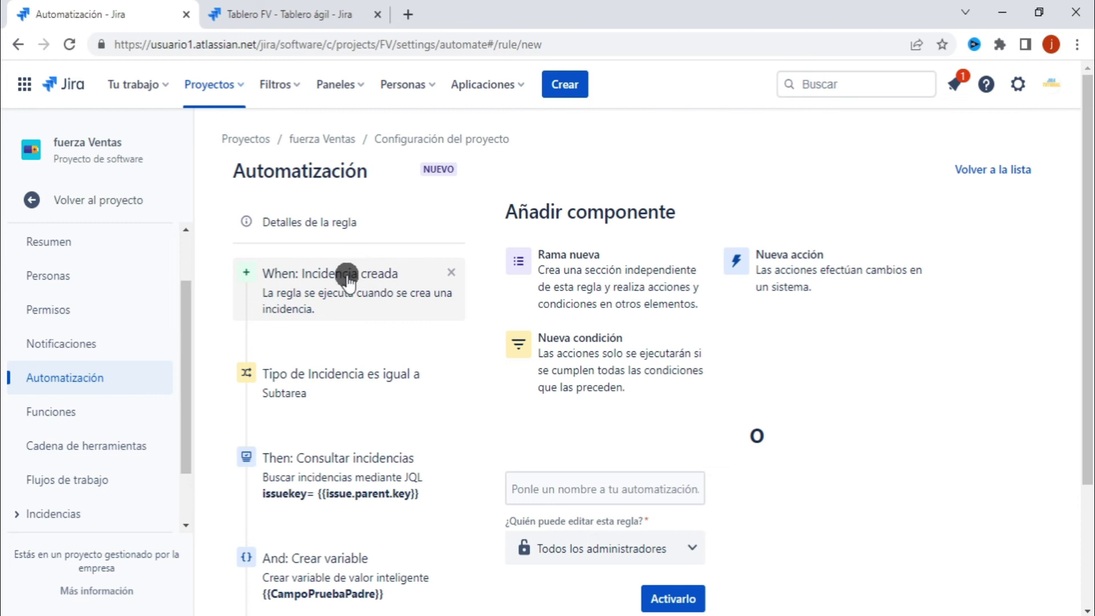
scroll(348, 275, "down", 3)
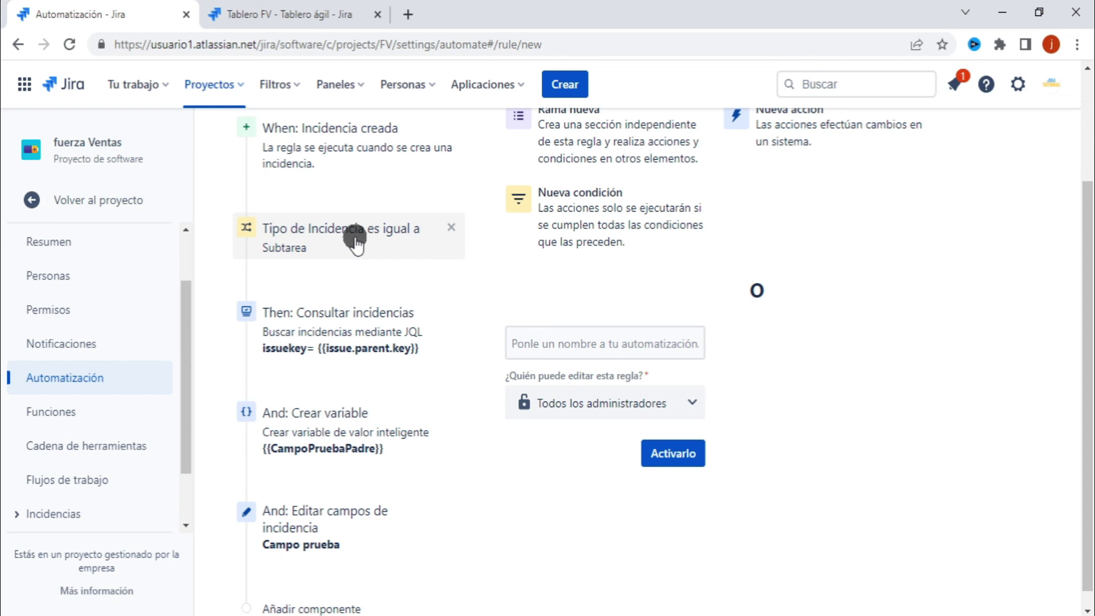
scroll(357, 244, "down", 1)
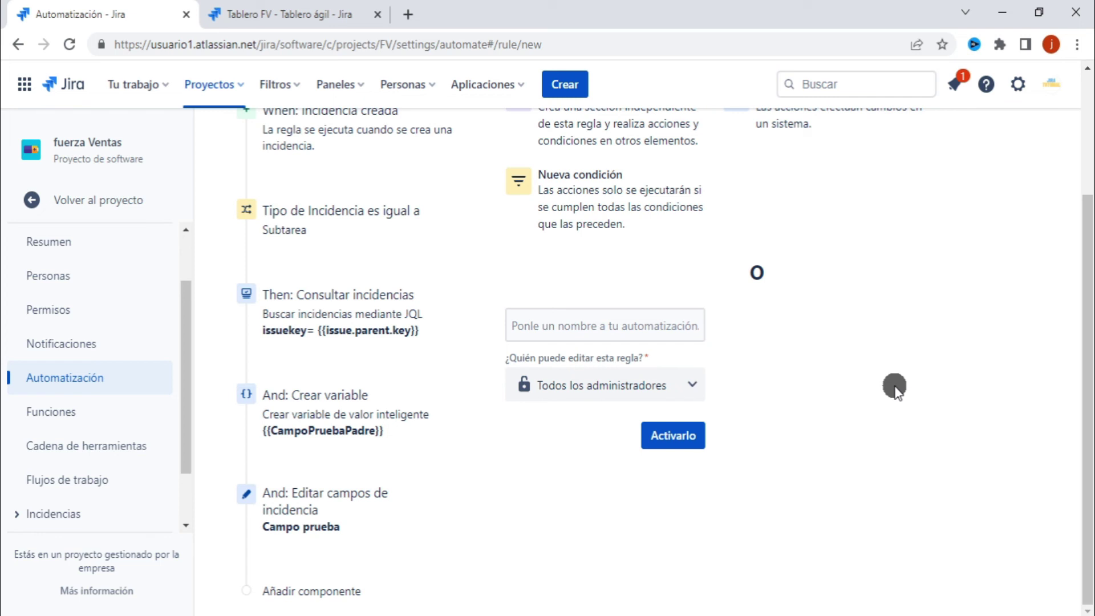
scroll(936, 364, "up", 3)
scroll(935, 364, "down", 3)
Step: Name the rule Heredar Campo Prueba, restrict its editing to Privado and activate it
left_click(604, 326)
type("Heredar Campo Prueba")
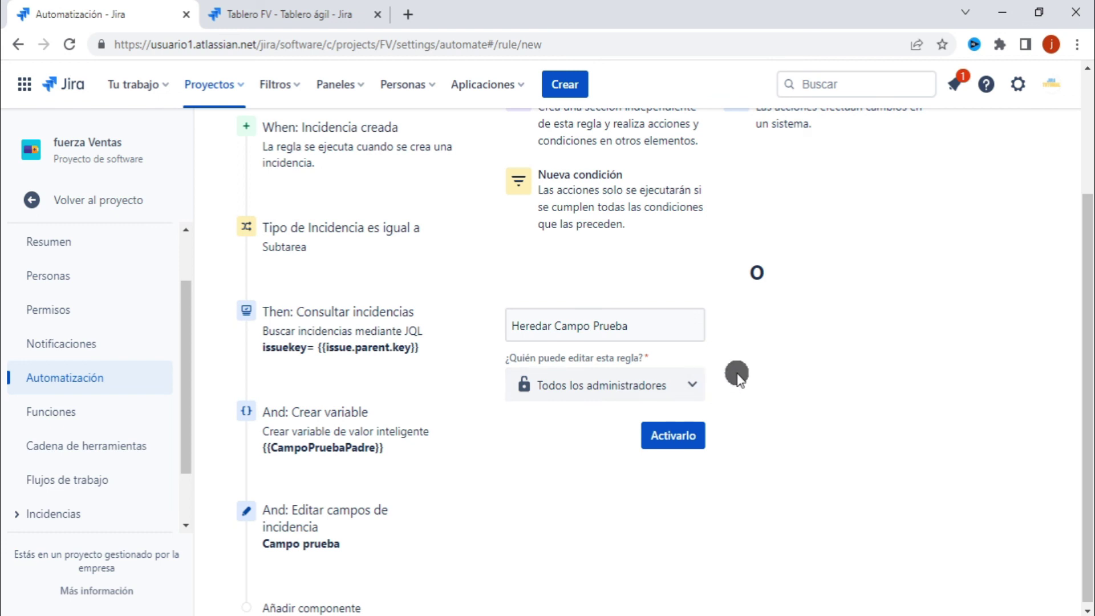
left_click(692, 383)
left_click(557, 436)
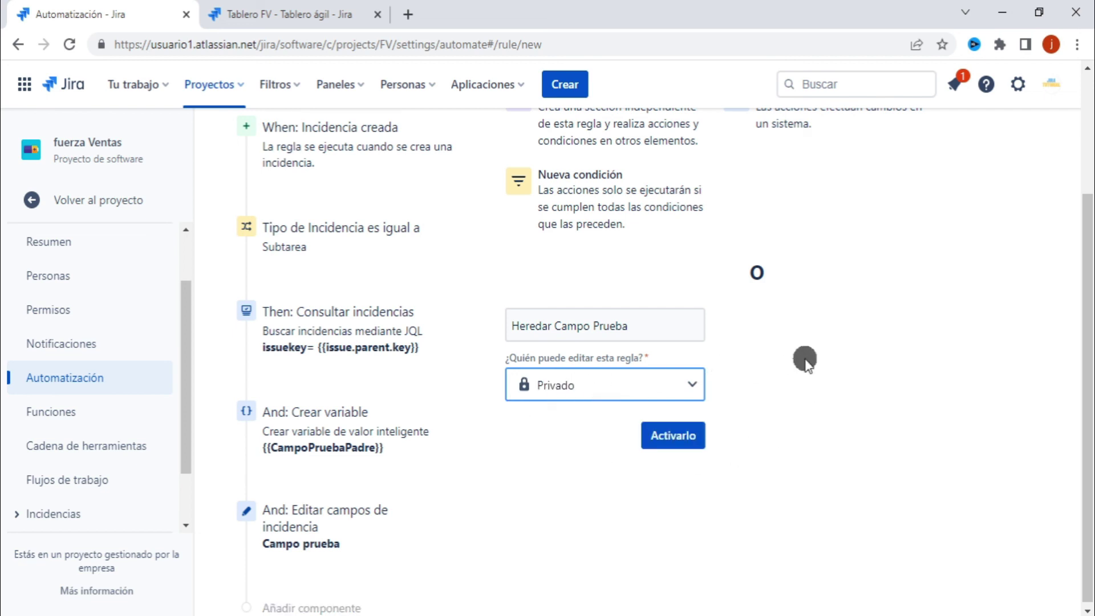
left_click(665, 435)
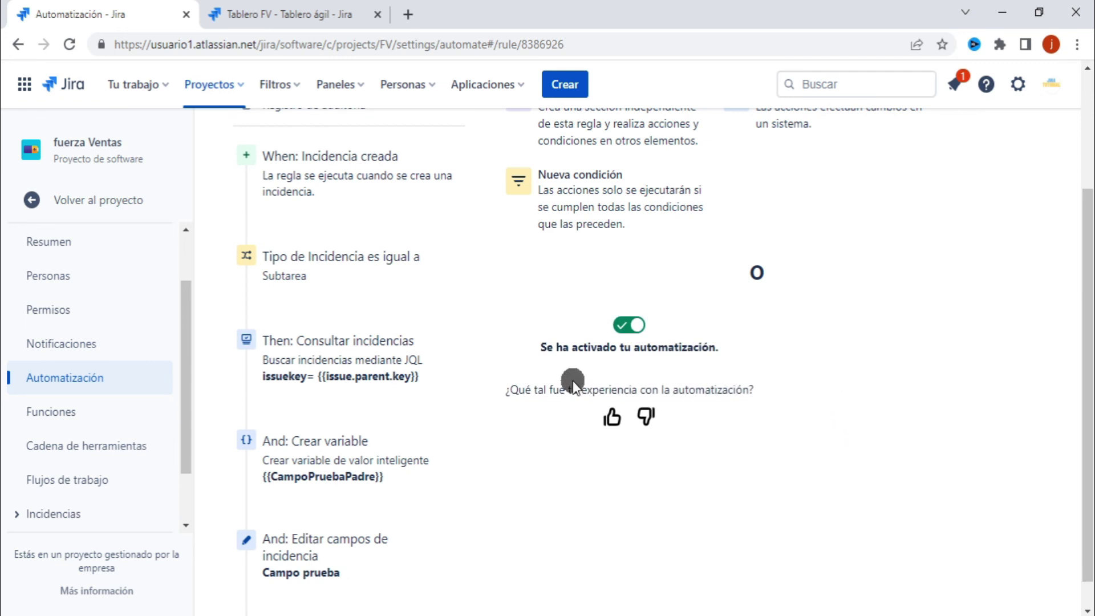
Step: Leave the automation settings through the rule list and open issue FV-3, Implementar validación de identidad, from the active sprint board
scroll(907, 345, "up", 3)
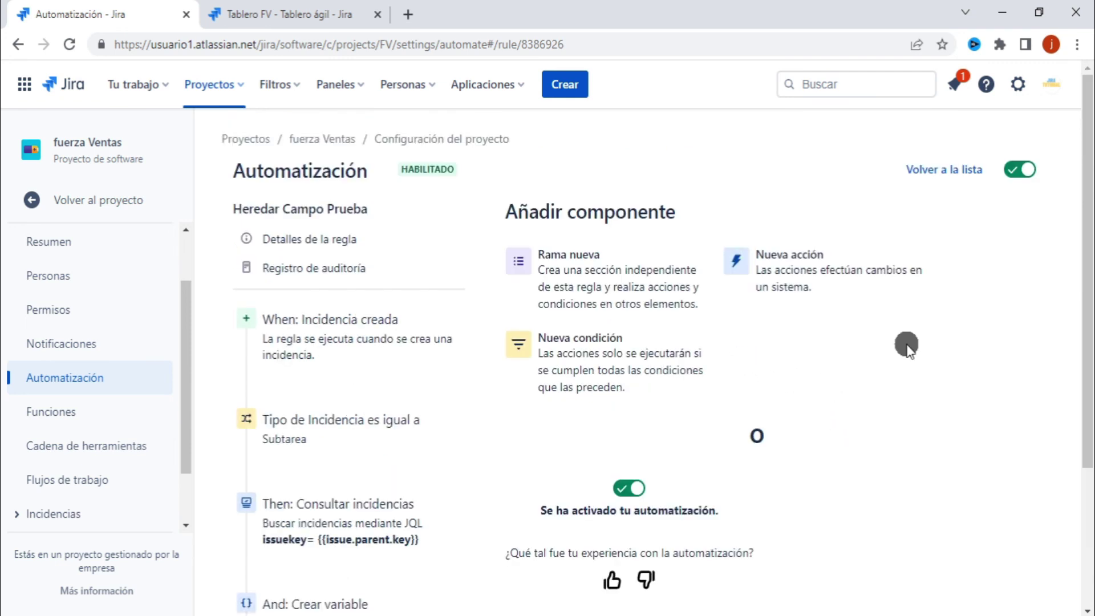
scroll(906, 347, "down", 3)
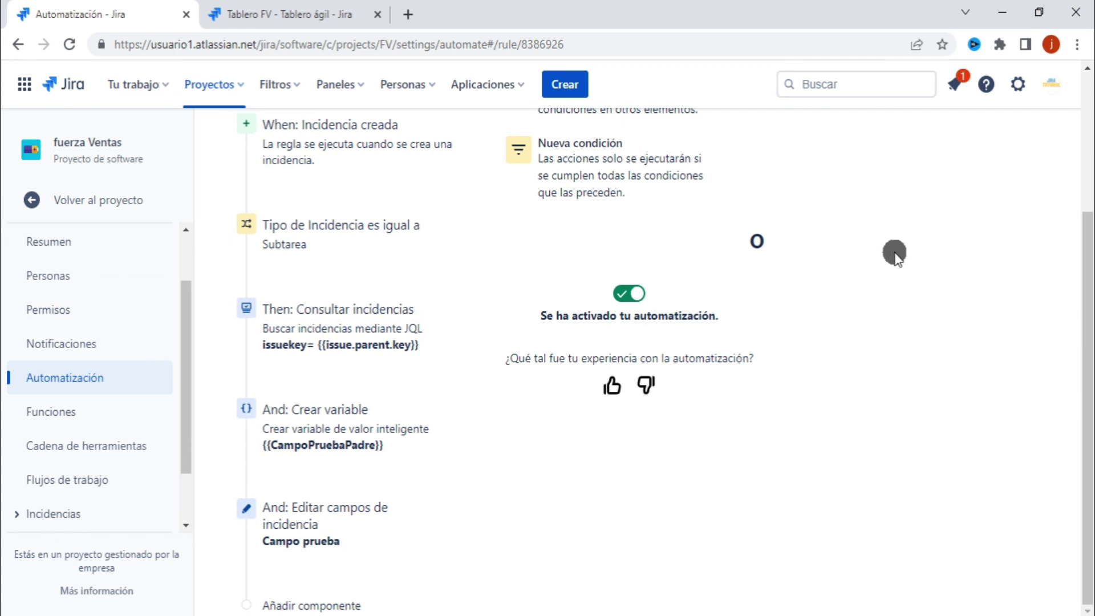
scroll(894, 252, "up", 3)
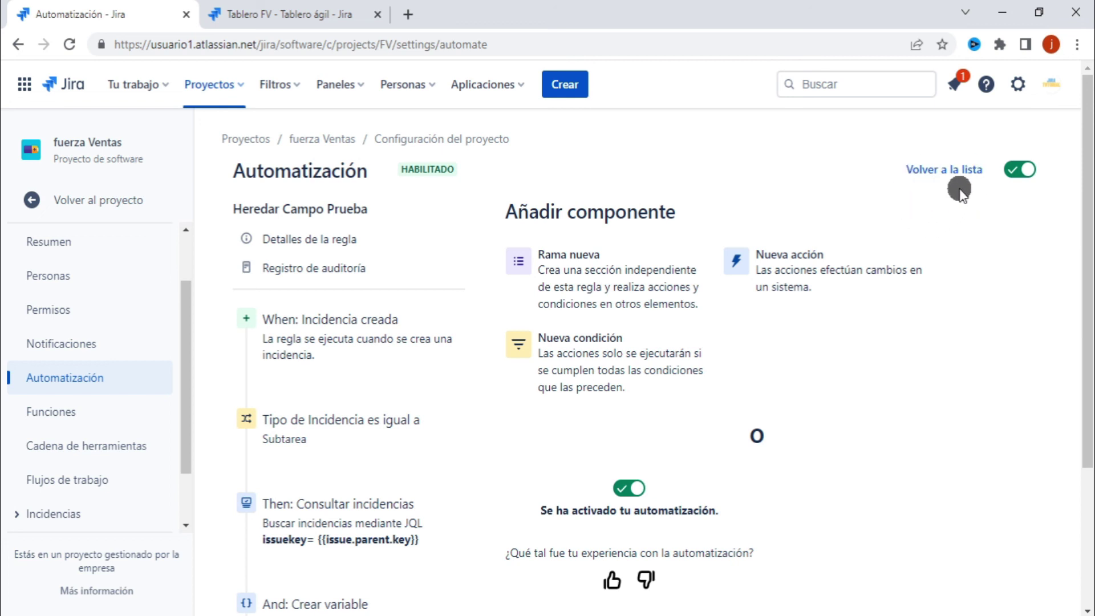
left_click(913, 169)
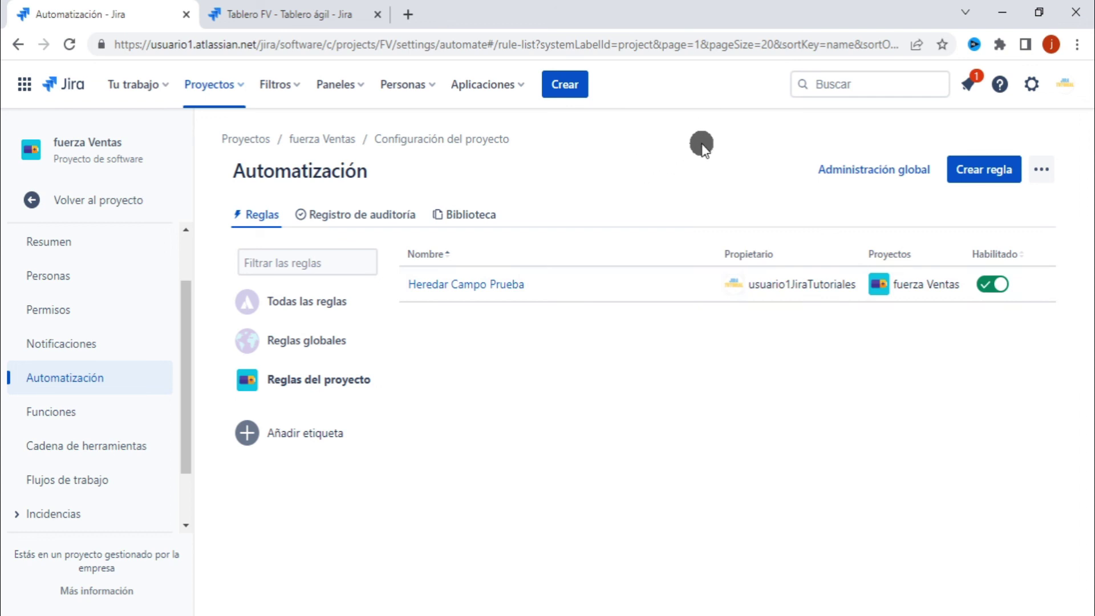
left_click(78, 203)
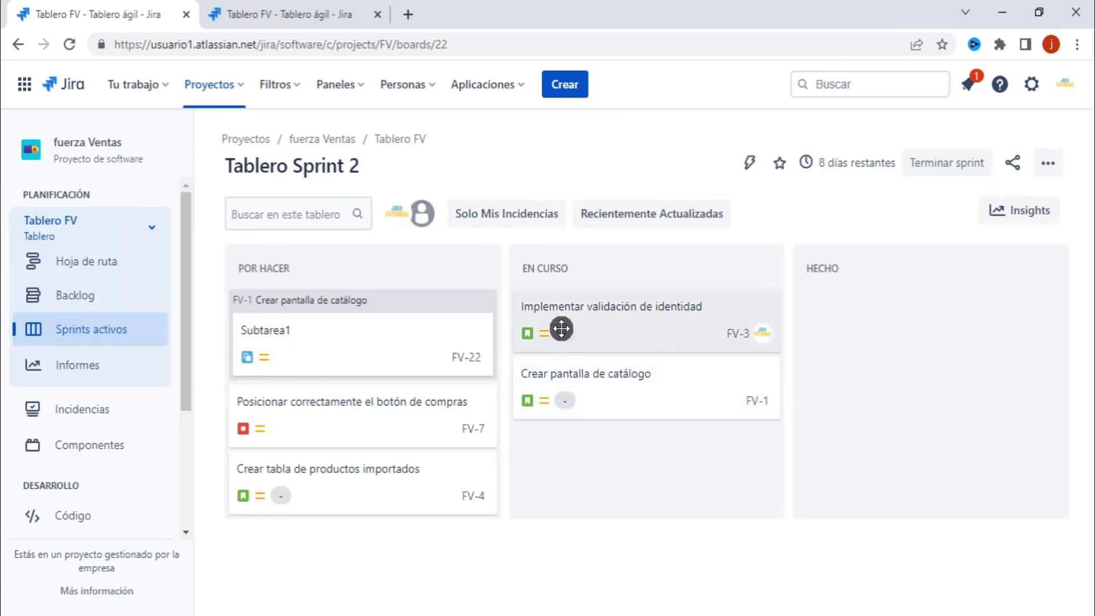
left_click(725, 337)
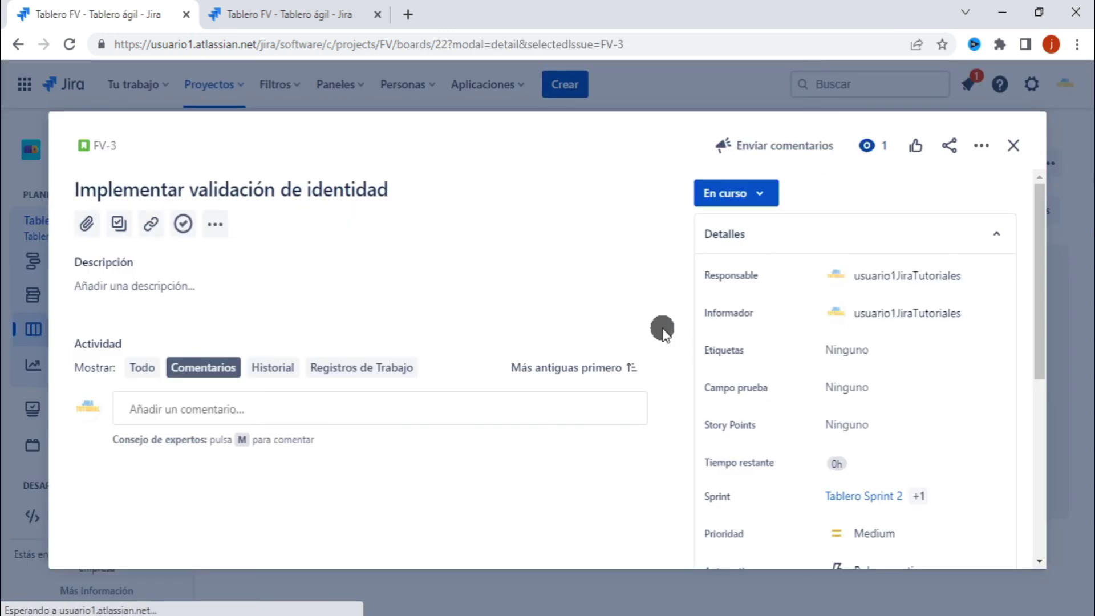
Step: Set the Campo prueba field of parent issue FV-3 to 2
left_click(892, 389)
left_click(832, 462)
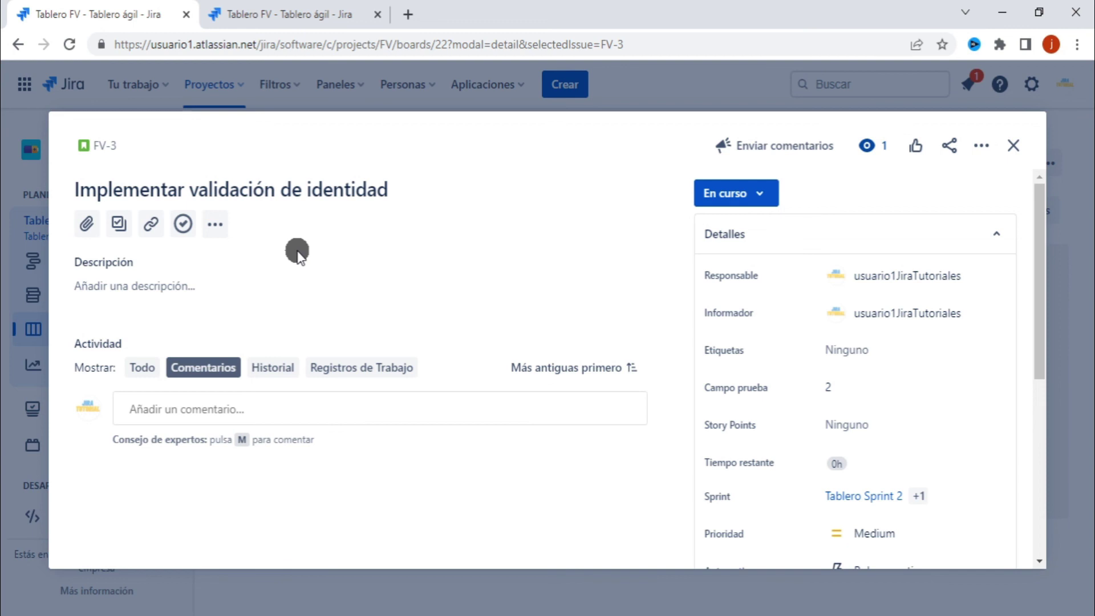
Step: Create a subtask named Subtarea1 under FV-3 and open it to check its inherited Campo prueba value
left_click(117, 224)
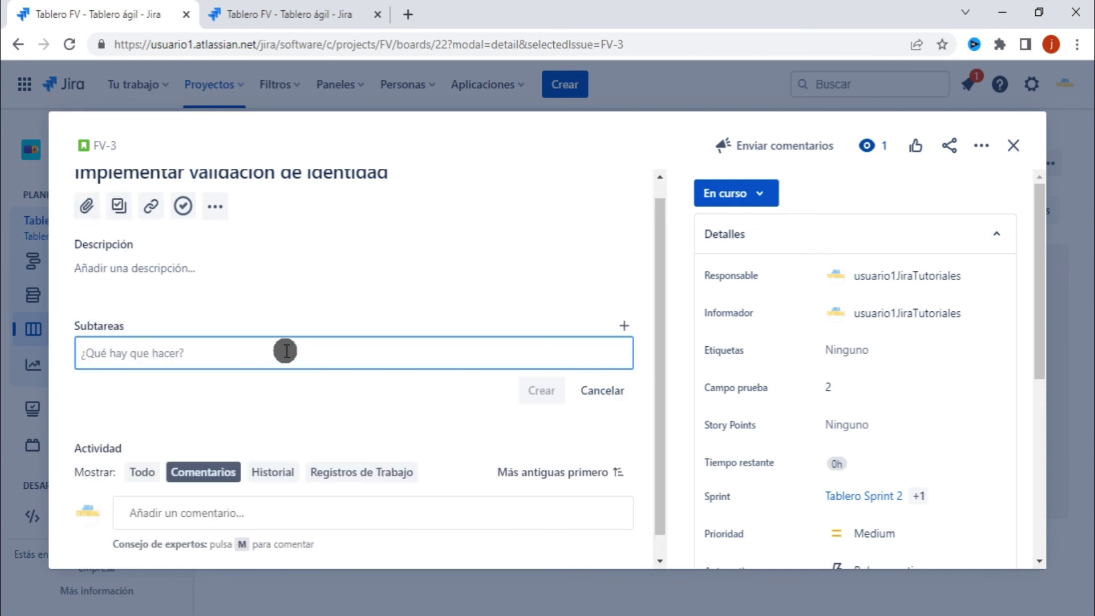
type("Subtarea1")
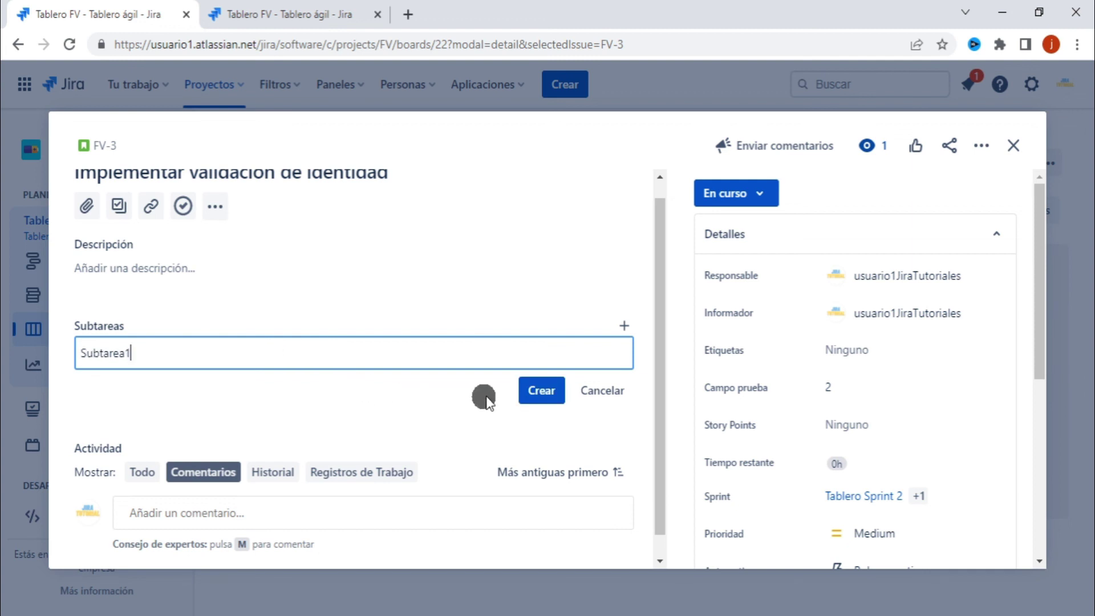
left_click(538, 390)
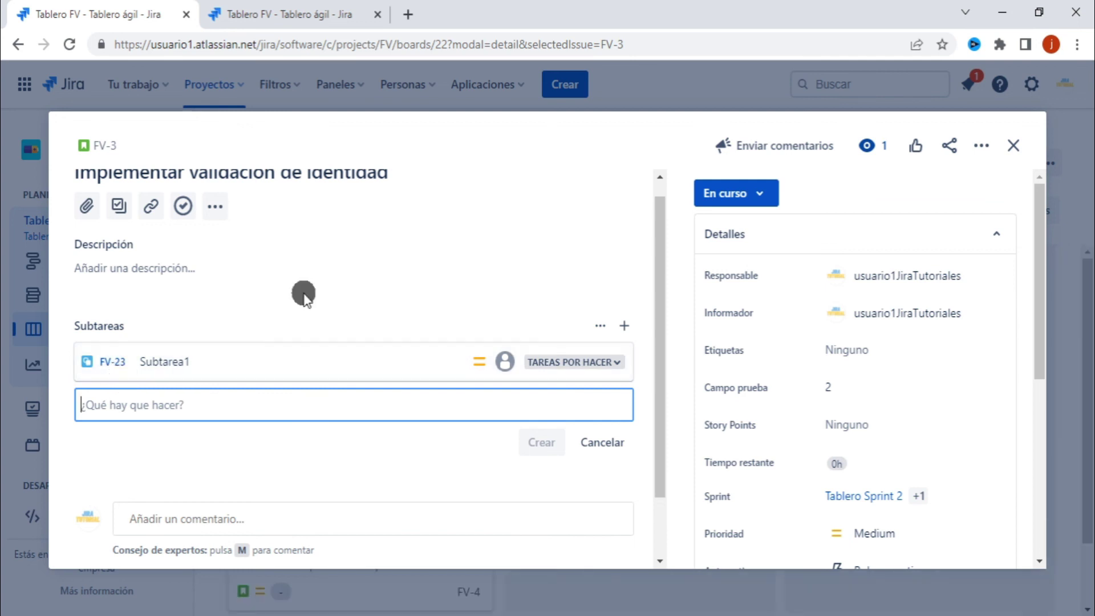
left_click(114, 362)
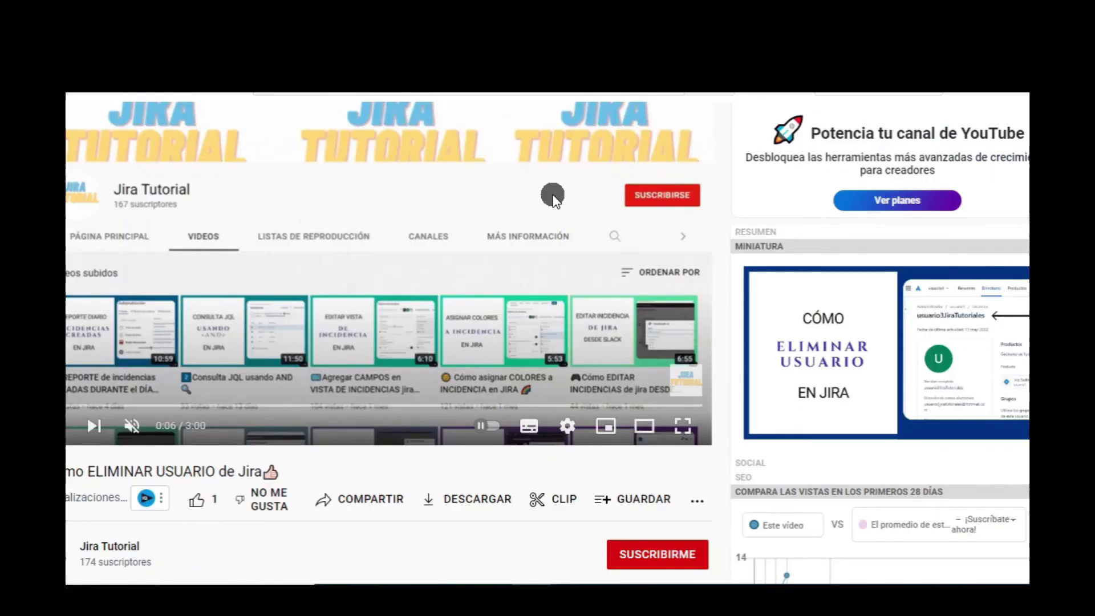
Step: On YouTube, subscribe to the Jira Tutorial channel and turn on all of its notifications
scroll(553, 196, "down", 5)
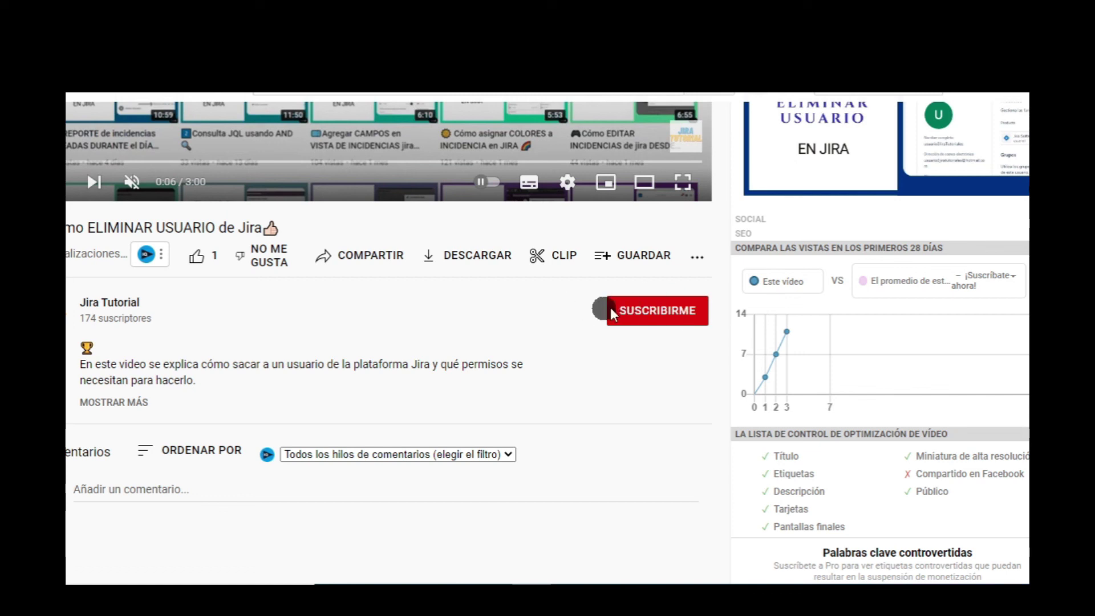
left_click(638, 313)
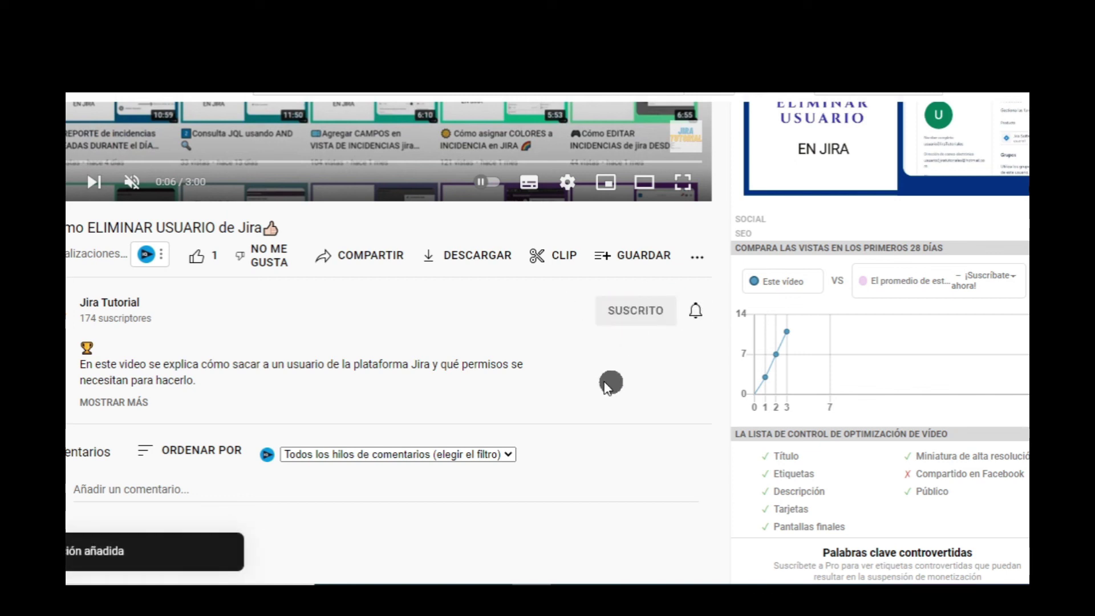
left_click(696, 308)
left_click(735, 344)
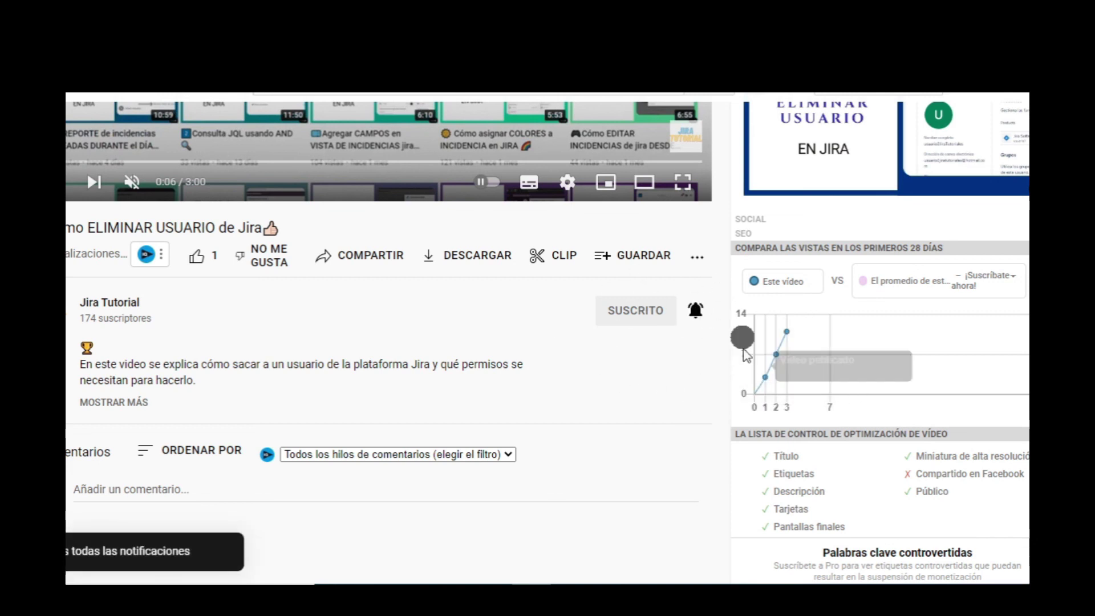